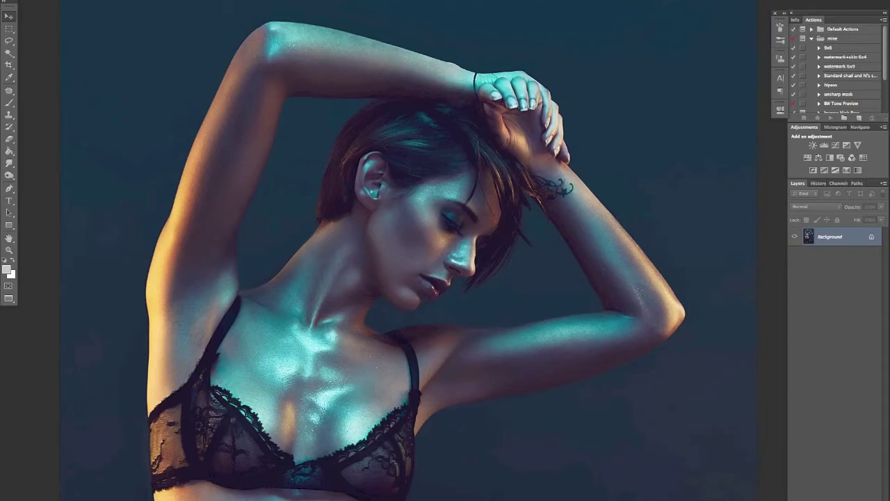
# Open Unsharp Mask, zoom in on the face, and toggle the preview off and on
pyautogui.click(226, 1)
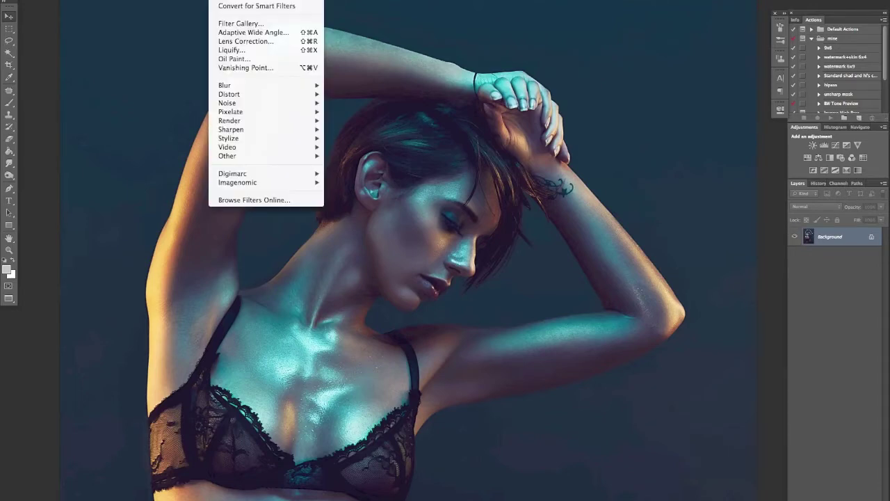
pyautogui.moveTo(285, 130)
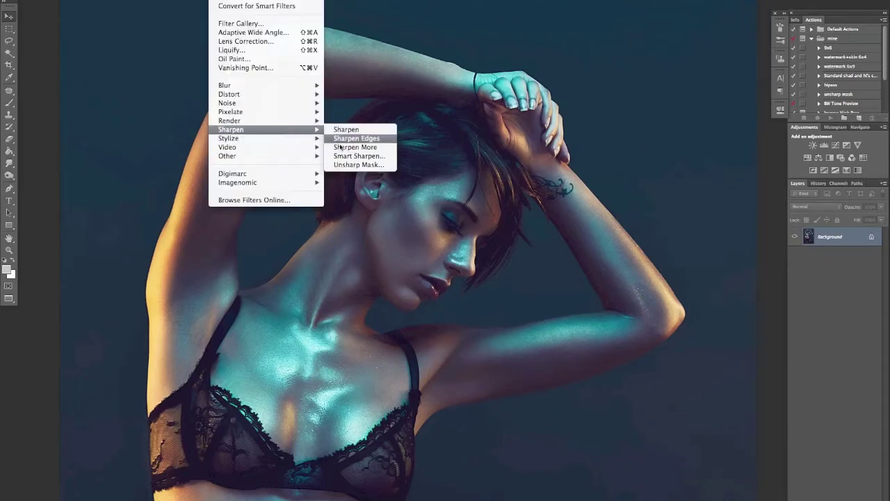
pyautogui.click(359, 165)
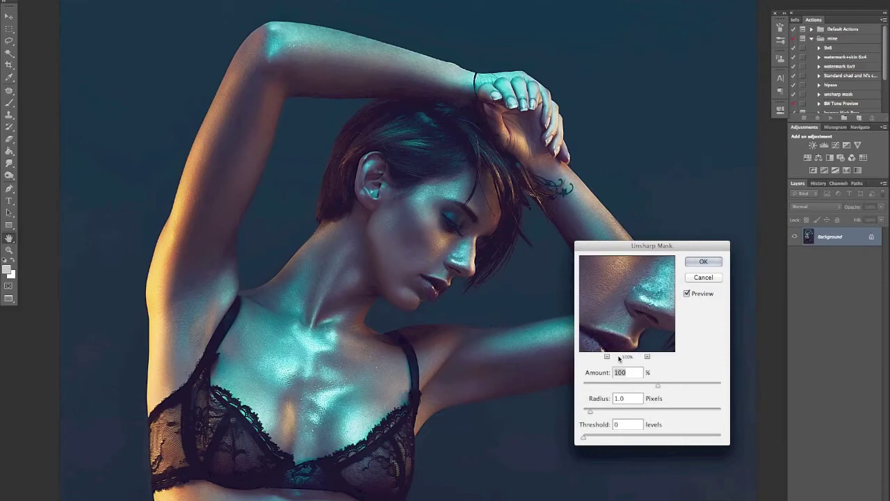
pyautogui.press('super+plus')
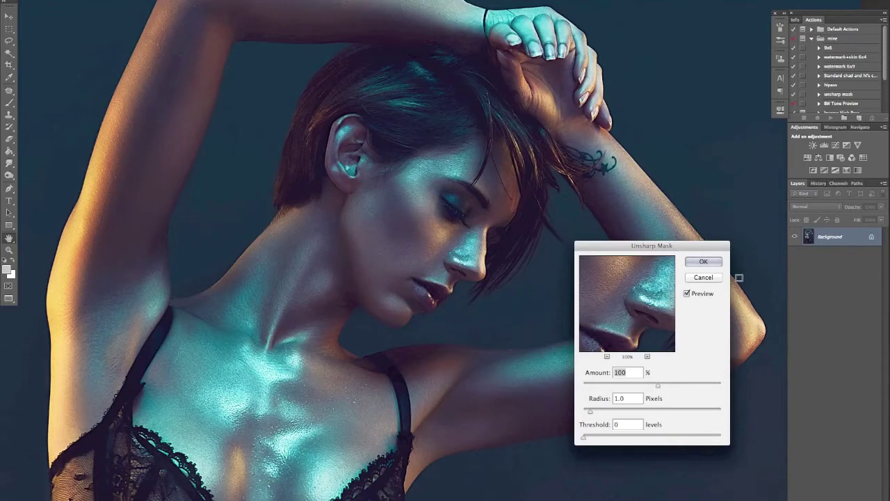
pyautogui.press('super+plus')
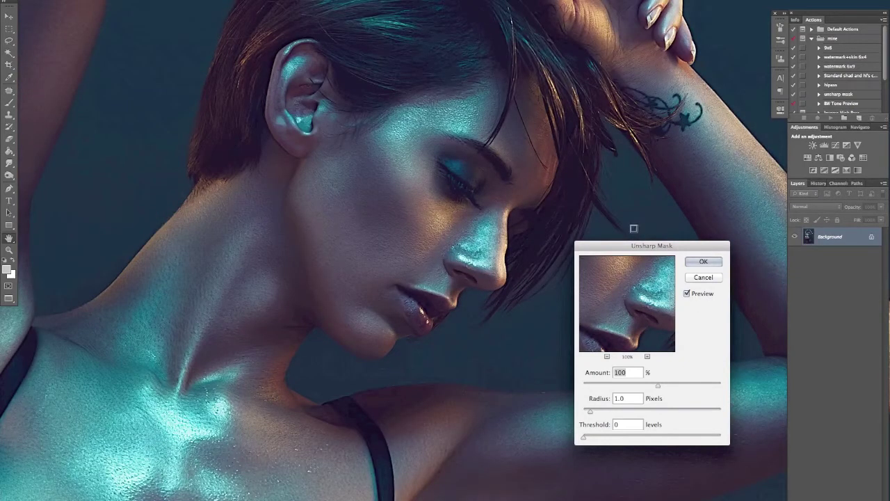
pyautogui.click(690, 294)
pyautogui.click(687, 293)
# Try Unsharp Mask at Amount 174 and Radius 2.7, then cancel without applying
pyautogui.click(667, 384)
pyautogui.moveTo(666, 384); pyautogui.dragTo(687, 385)
pyautogui.click(608, 410)
pyautogui.moveTo(608, 412); pyautogui.dragTo(611, 411)
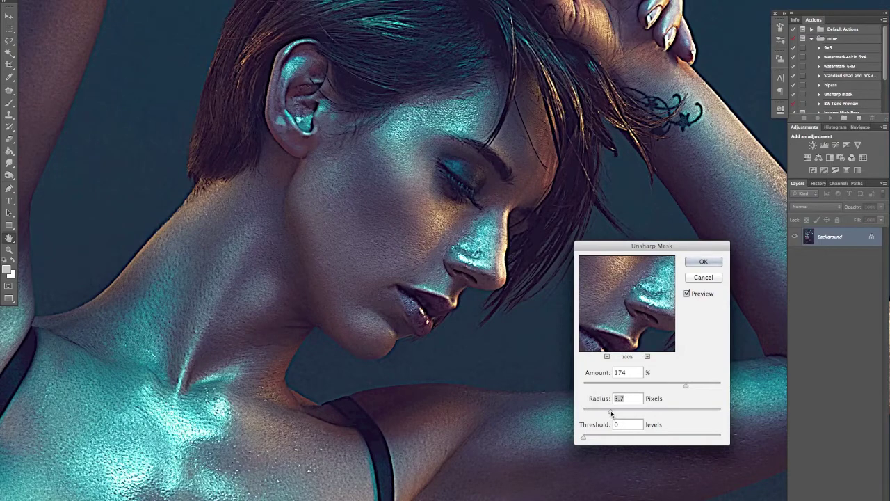
pyautogui.moveTo(613, 412); pyautogui.dragTo(591, 411)
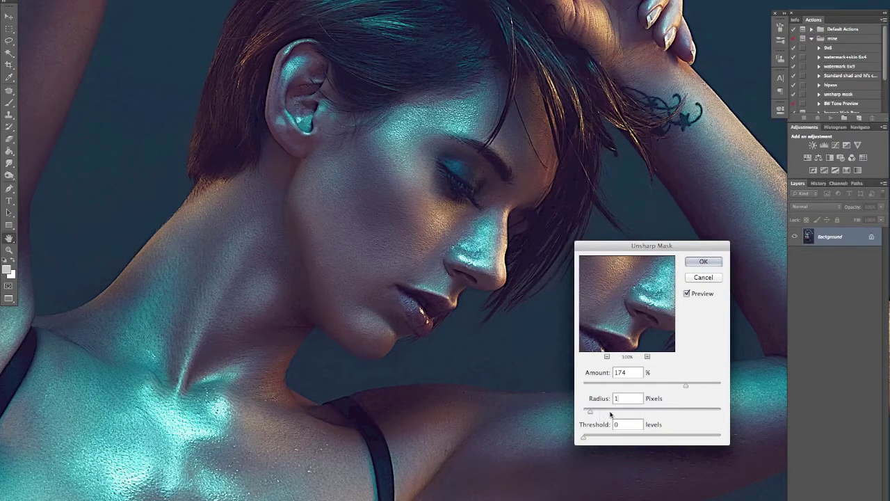
pyautogui.click(703, 278)
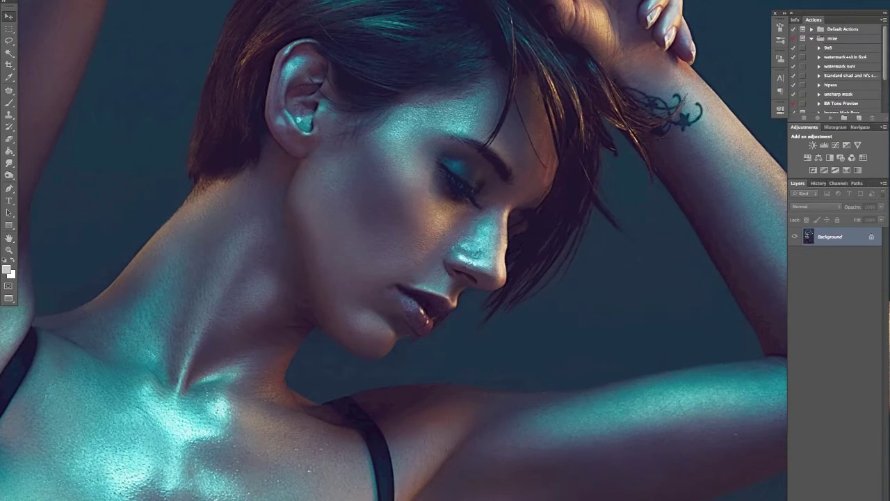
# Open Smart Sharpen, pan the preview, set Amount to 100% and reveal the shadow options
pyautogui.click(221, 0)
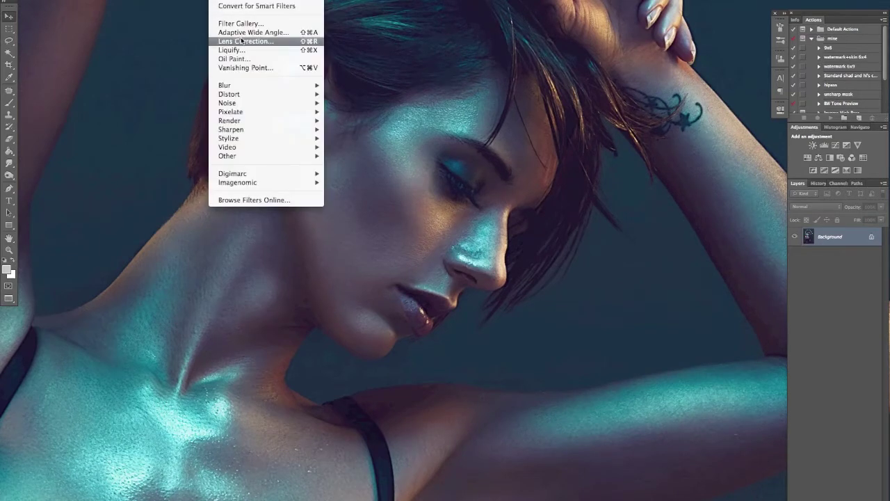
pyautogui.moveTo(279, 111)
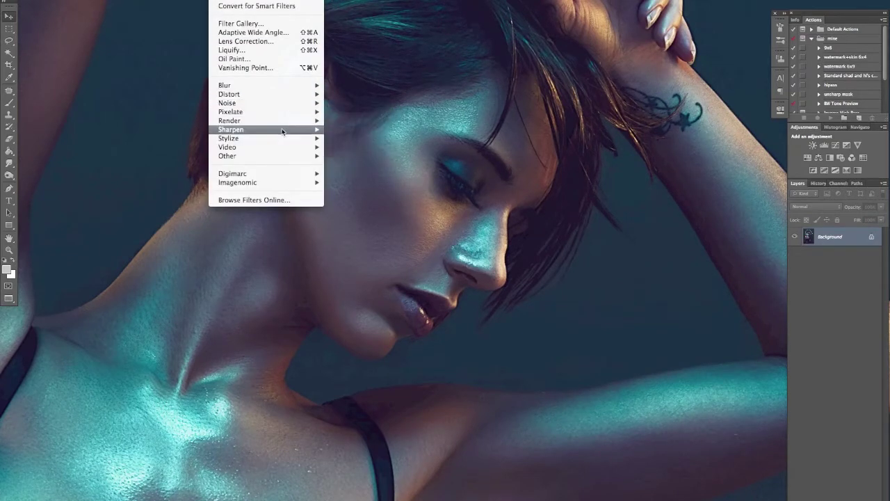
pyautogui.moveTo(288, 132)
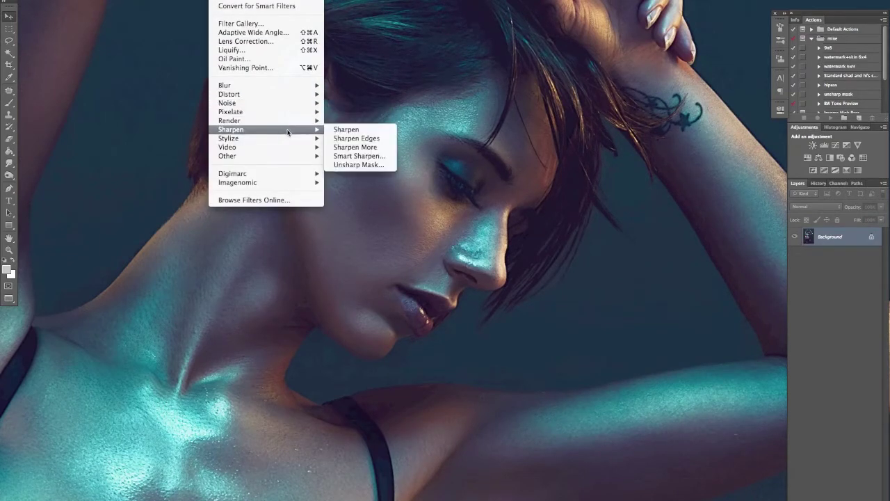
pyautogui.click(369, 157)
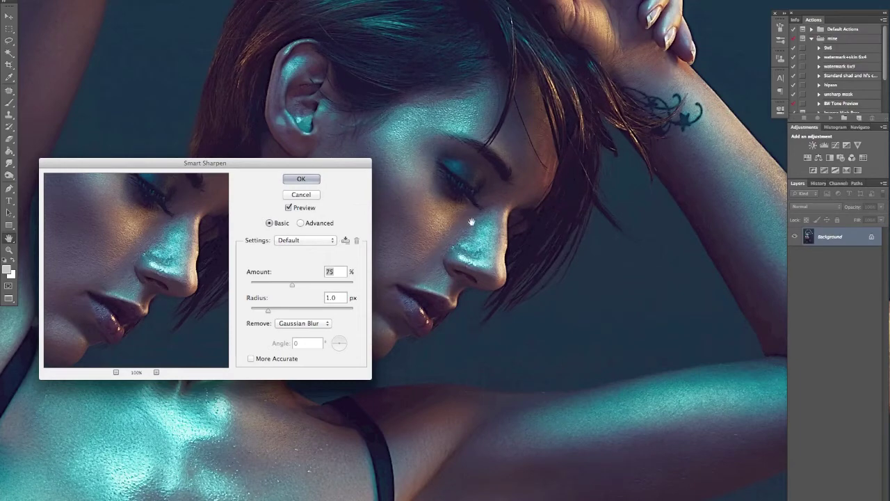
pyautogui.moveTo(475, 224); pyautogui.dragTo(615, 242)
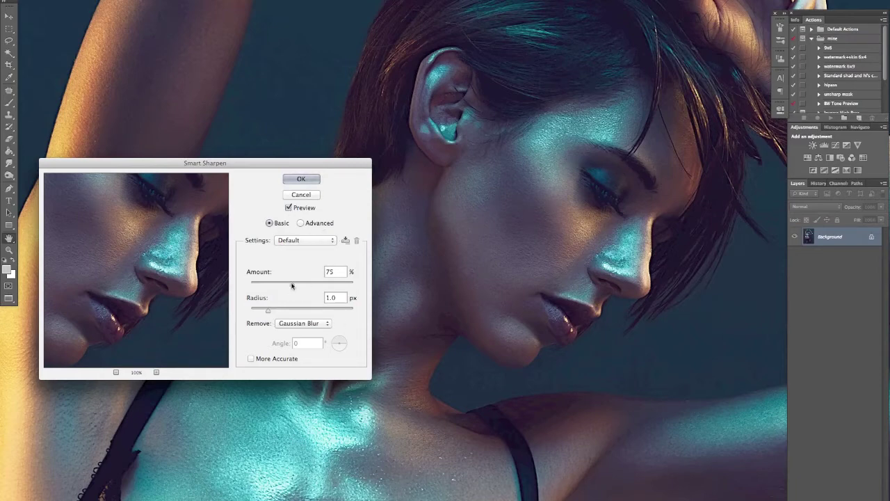
pyautogui.moveTo(293, 284); pyautogui.dragTo(308, 286)
pyautogui.write('100')
pyautogui.click(305, 223)
pyautogui.click(277, 255)
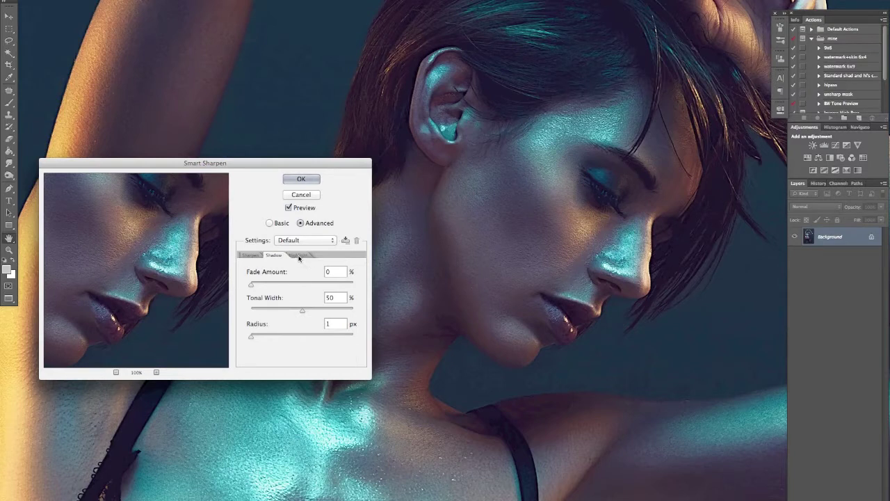
pyautogui.click(298, 257)
pyautogui.moveTo(251, 284); pyautogui.dragTo(269, 285)
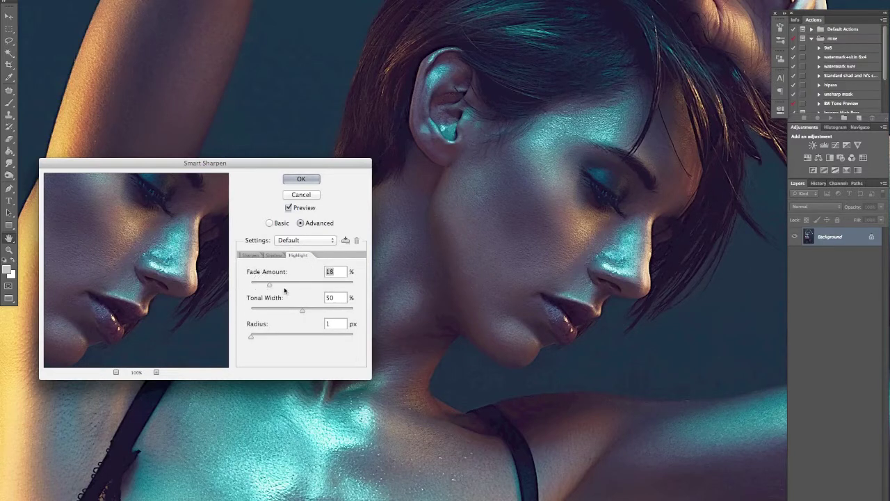
pyautogui.click(278, 256)
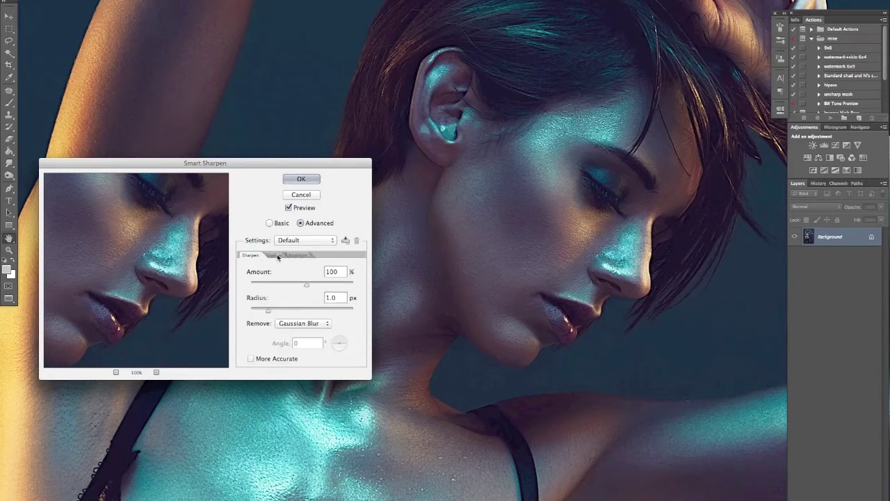
pyautogui.click(281, 223)
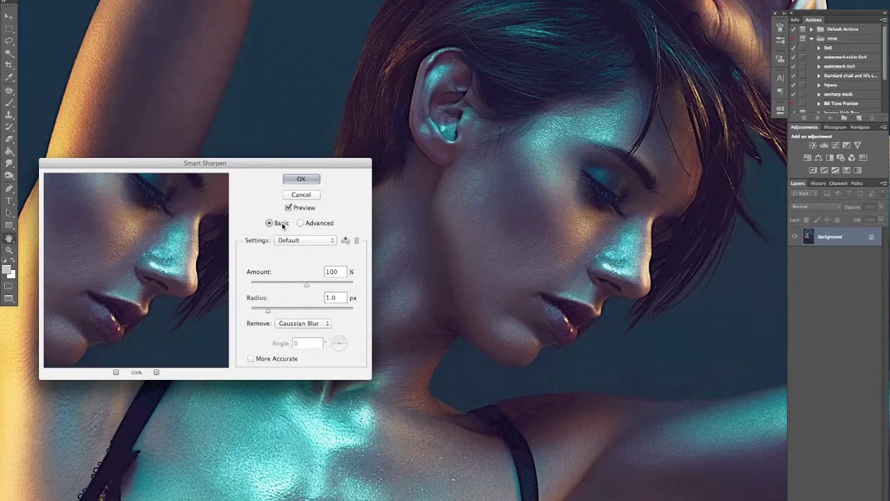
pyautogui.click(306, 324)
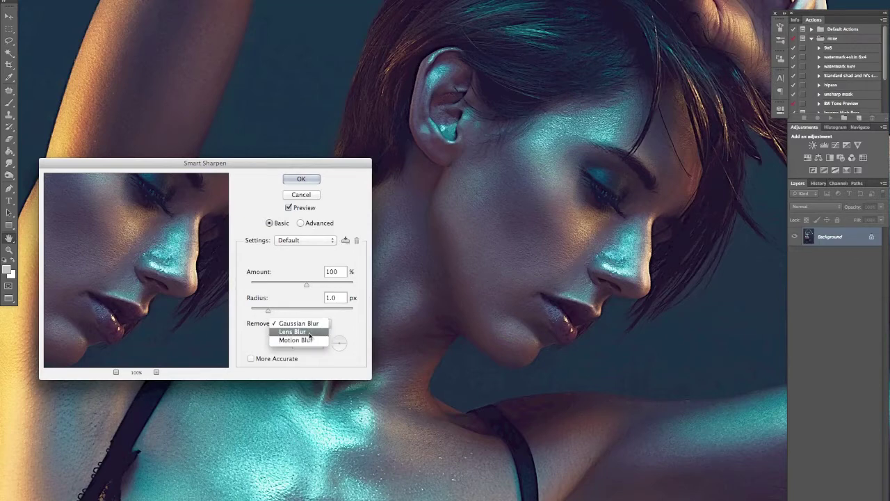
pyautogui.click(252, 335)
pyautogui.click(300, 323)
pyautogui.click(313, 332)
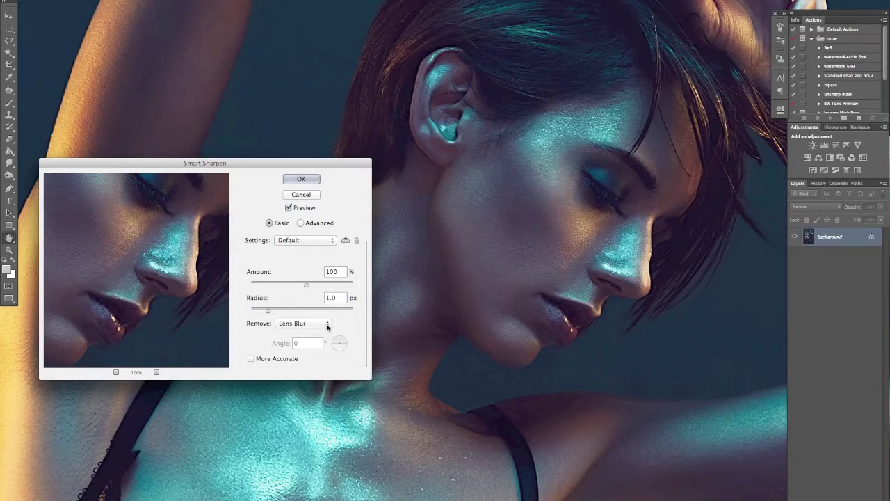
pyautogui.click(288, 208)
pyautogui.click(290, 208)
pyautogui.click(301, 195)
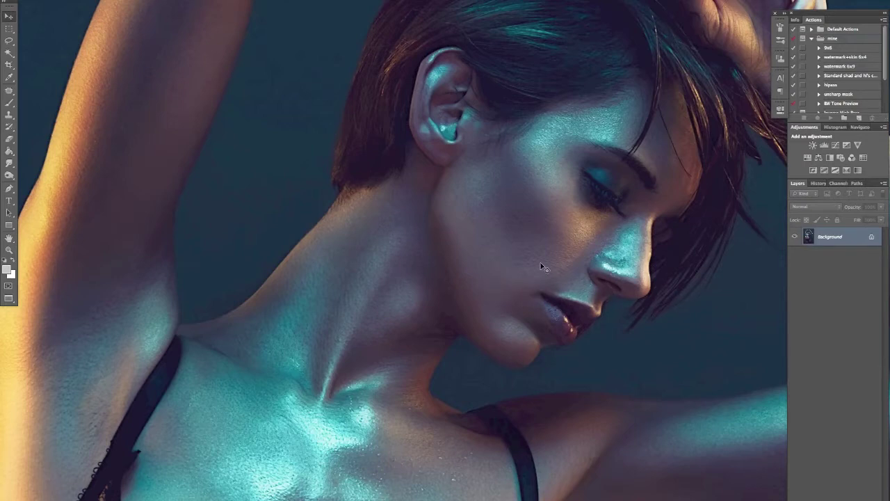
pyautogui.moveTo(449, 229); pyautogui.dragTo(388, 258)
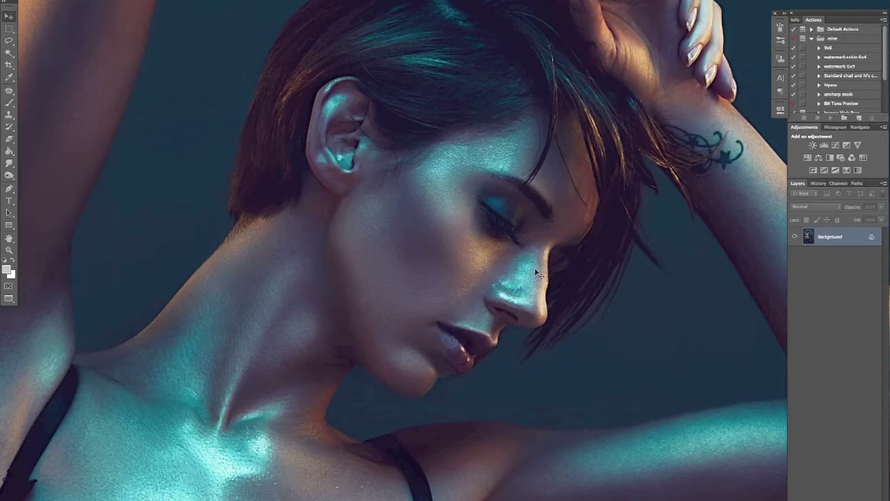
# On a new Layer 1, fill a wide rectangle over the face with light grey
pyautogui.hotkey('ctrl', 'shift', 'n')
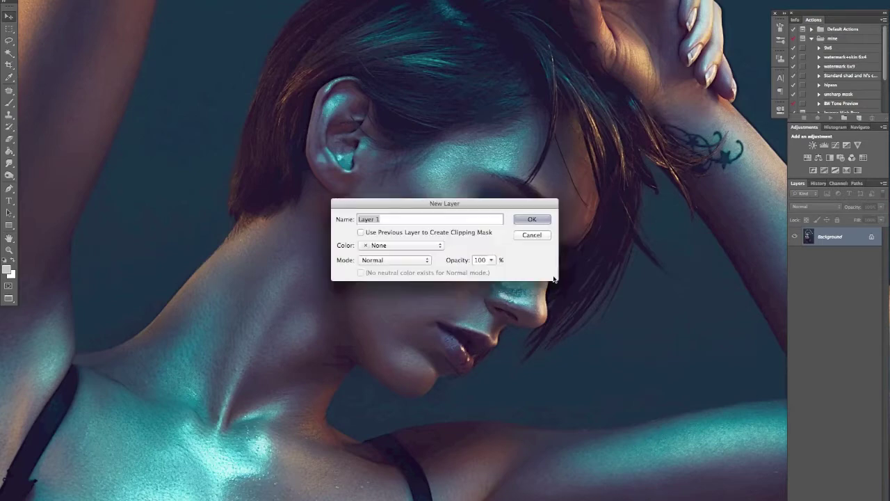
pyautogui.press('Return')
pyautogui.press('m')
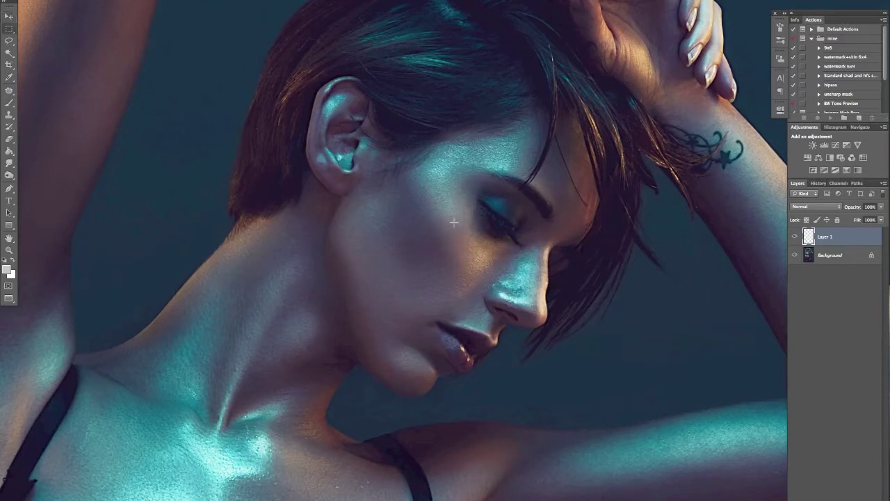
pyautogui.moveTo(199, 173); pyautogui.dragTo(671, 385)
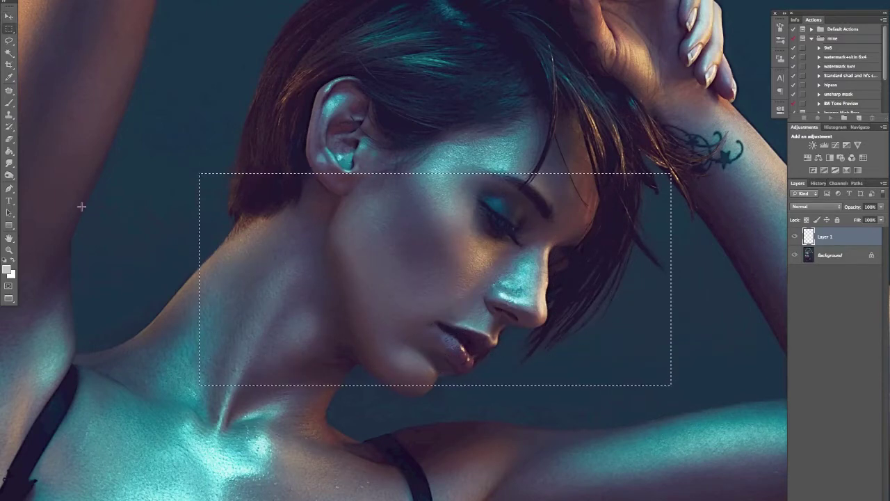
pyautogui.click(8, 270)
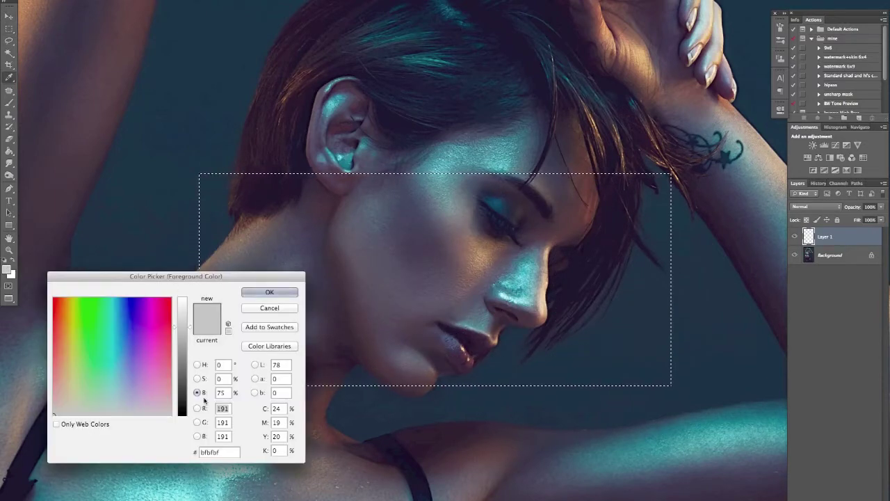
pyautogui.click(278, 297)
pyautogui.press('g')
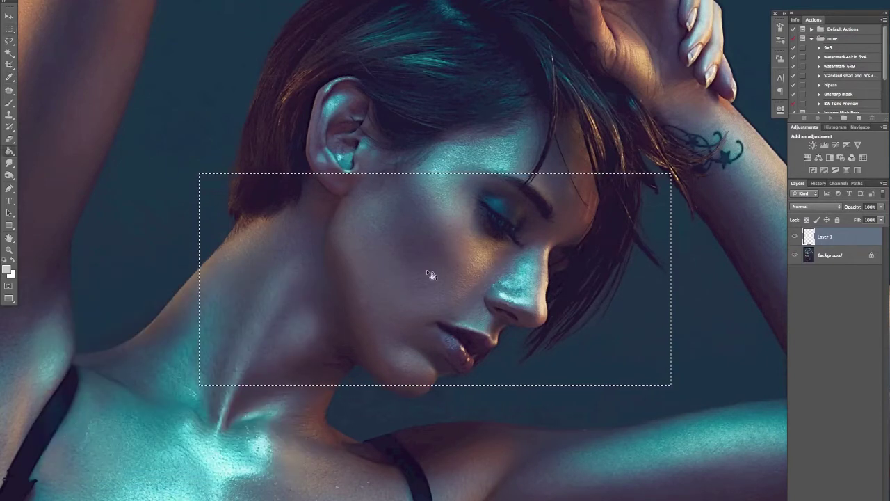
pyautogui.click(446, 278)
pyautogui.hotkey('ctrl', 'd')
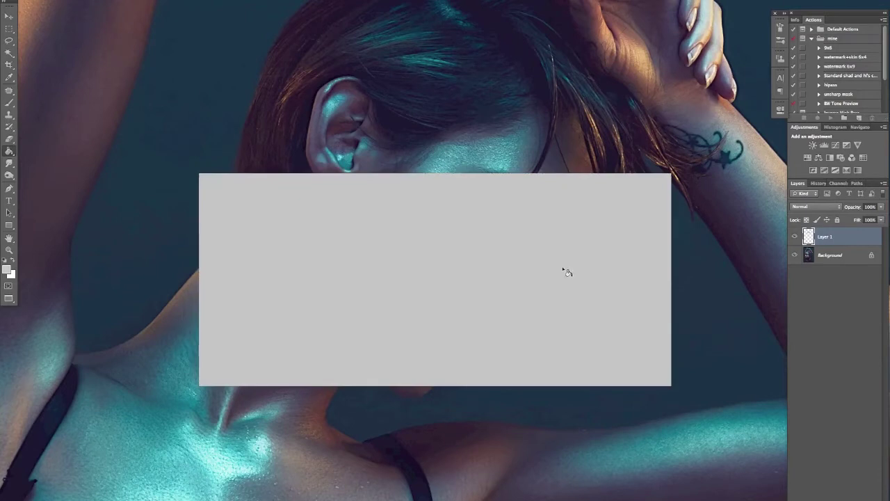
# Fill a tall rectangle overlapping the light block with mid grey 808080
pyautogui.press('m')
pyautogui.moveTo(264, 141); pyautogui.dragTo(449, 440)
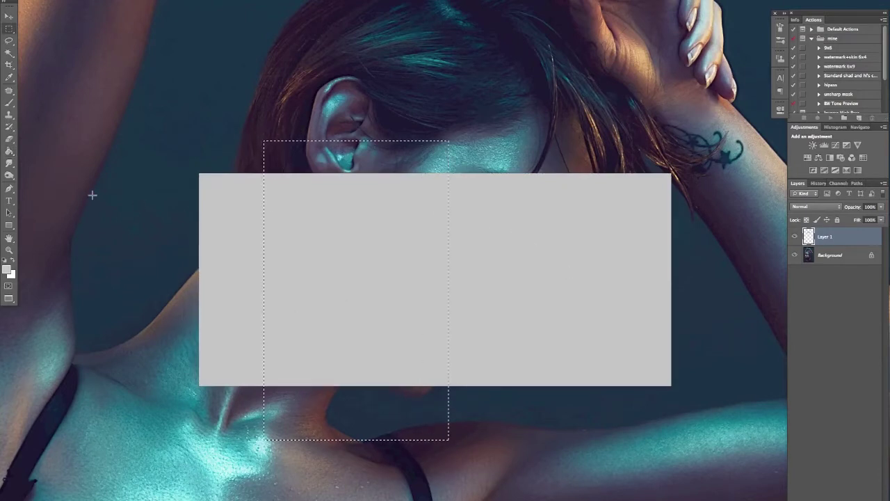
pyautogui.click(7, 270)
pyautogui.doubleClick(222, 392)
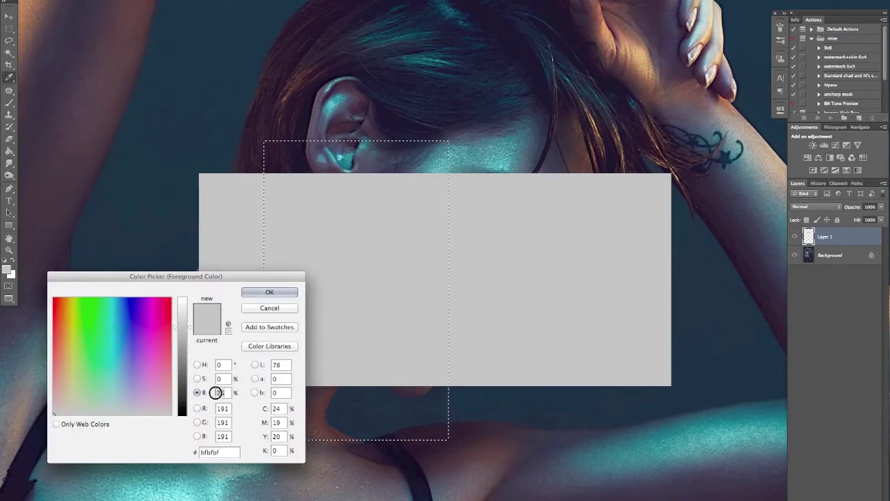
pyautogui.press('BackSpace')
pyautogui.write('50')
pyautogui.press('Return')
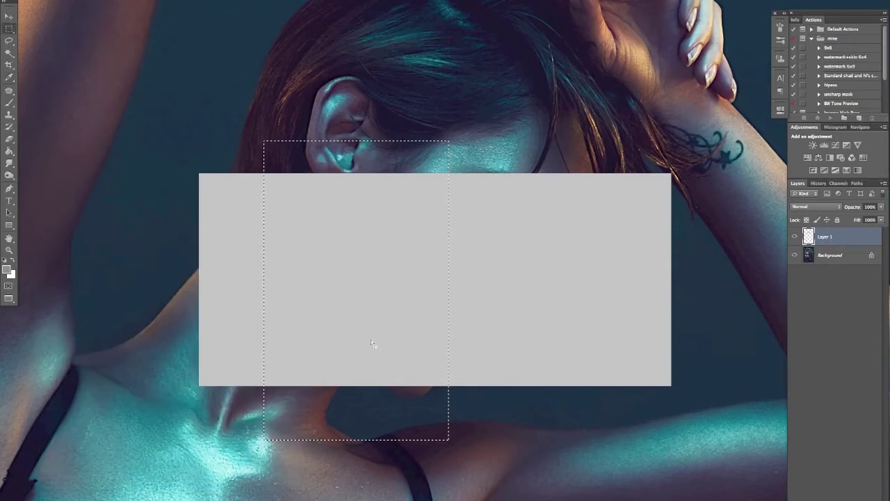
pyautogui.click(379, 298)
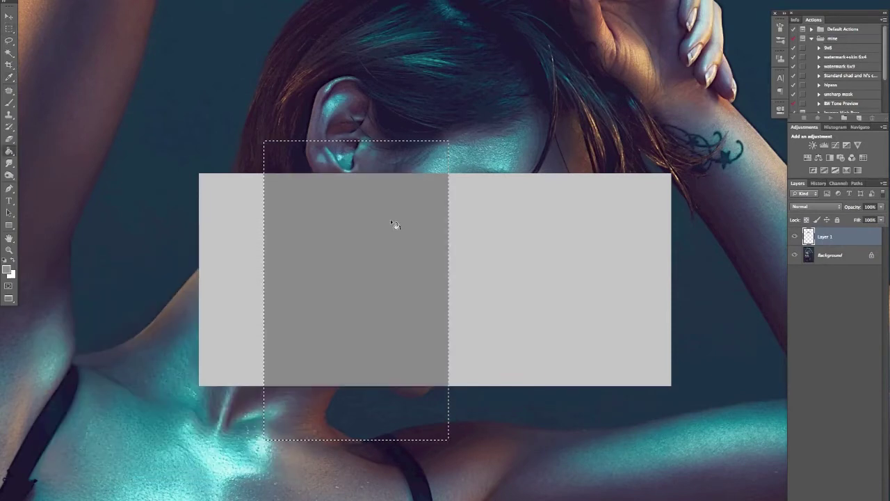
pyautogui.click(358, 157)
pyautogui.click(363, 404)
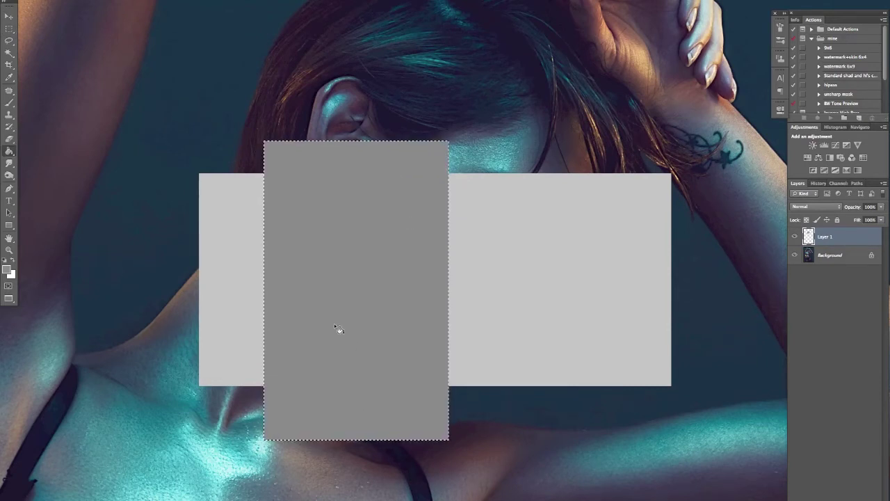
pyautogui.hotkey('ctrl', 'd')
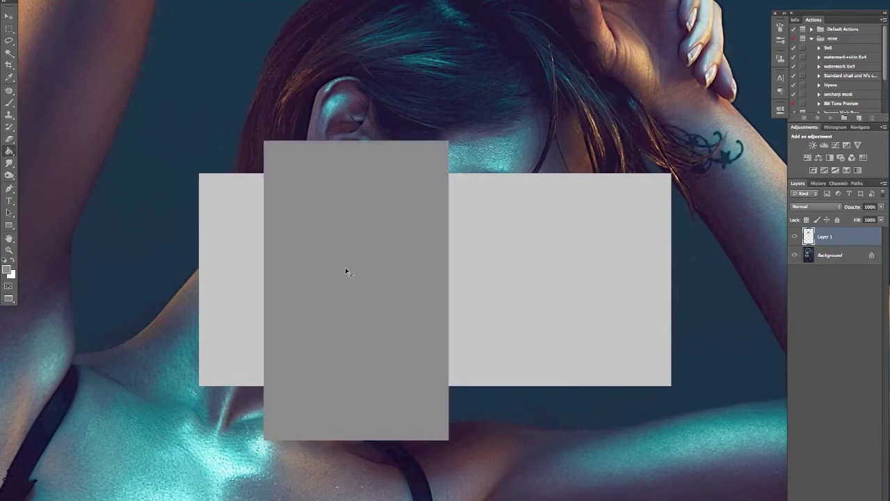
# Fill a wide rectangle across the grey shapes with a darker grey, then zoom in
pyautogui.click(11, 272)
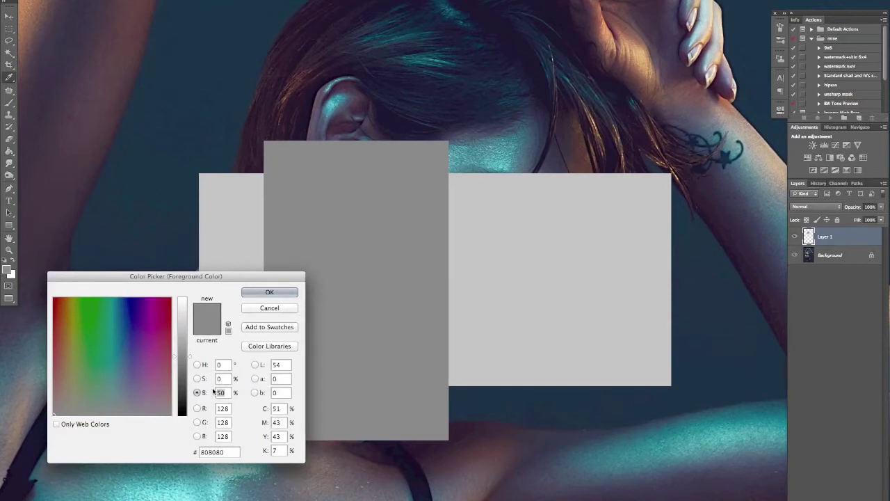
pyautogui.write('50')
pyautogui.click(292, 293)
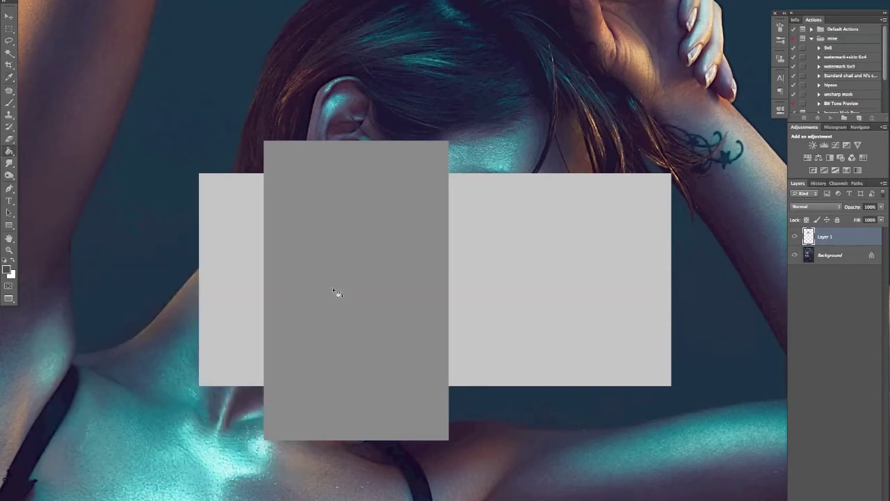
pyautogui.press('m')
pyautogui.moveTo(225, 230); pyautogui.dragTo(539, 355)
pyautogui.press('g')
pyautogui.click(497, 308)
pyautogui.click(399, 294)
pyautogui.click(236, 284)
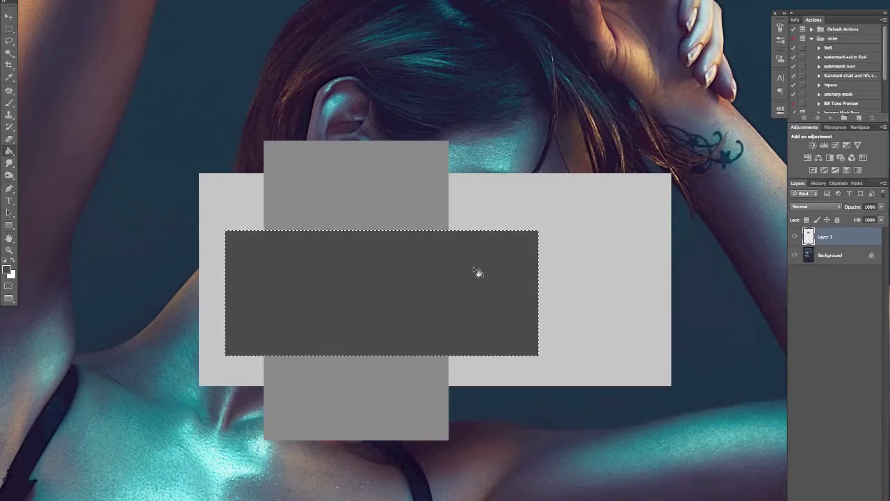
pyautogui.hotkey('ctrl', 'd')
pyautogui.hotkey('ctrl', '+')
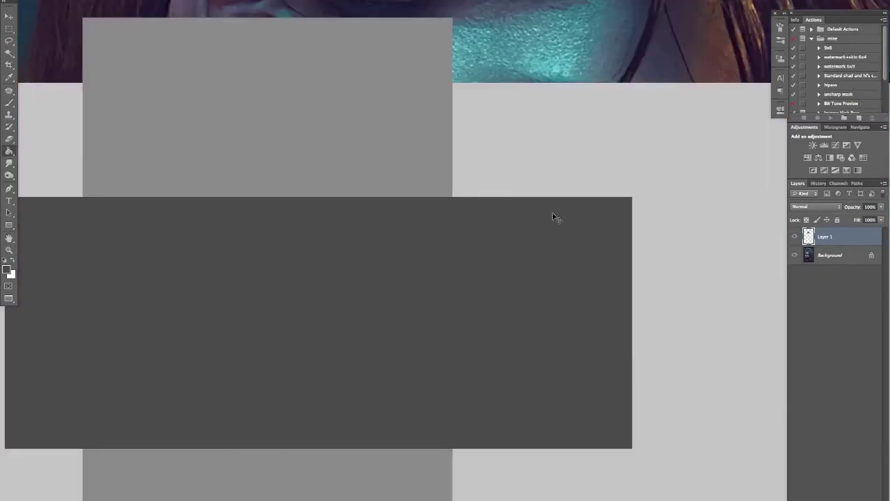
pyautogui.hotkey('ctrl', '+')
pyautogui.moveTo(543, 231); pyautogui.dragTo(425, 209)
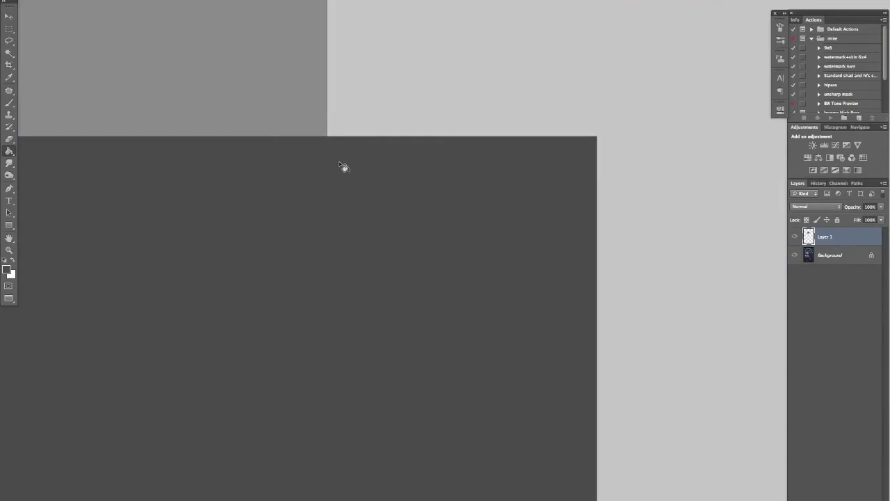
pyautogui.keyDown('alt'); pyautogui.click(411, 191); pyautogui.keyUp('alt')
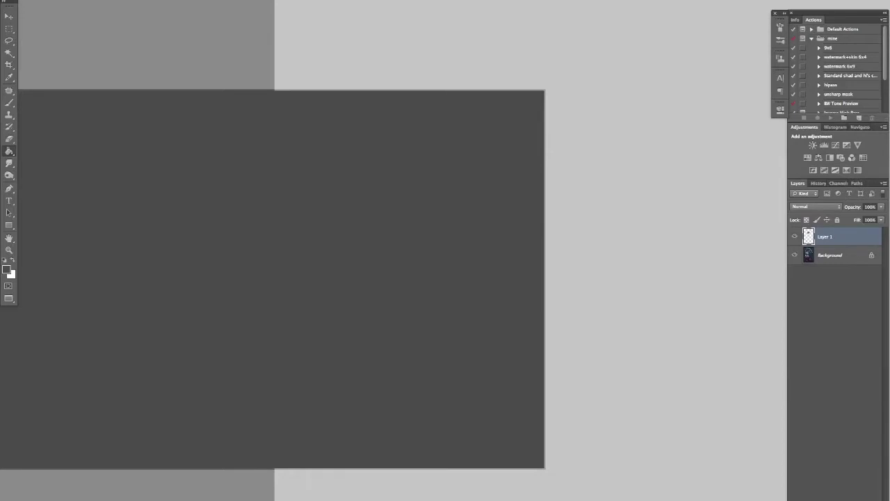
pyautogui.click(222, 0)
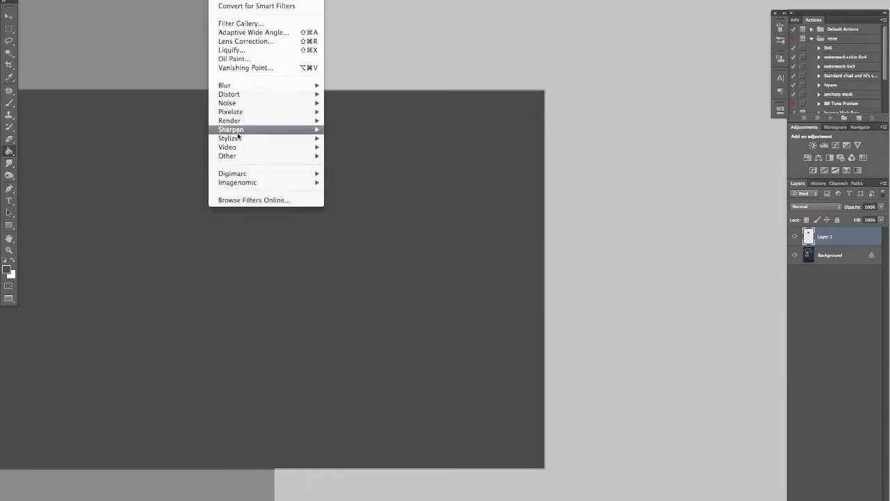
pyautogui.moveTo(255, 132)
pyautogui.click(379, 167)
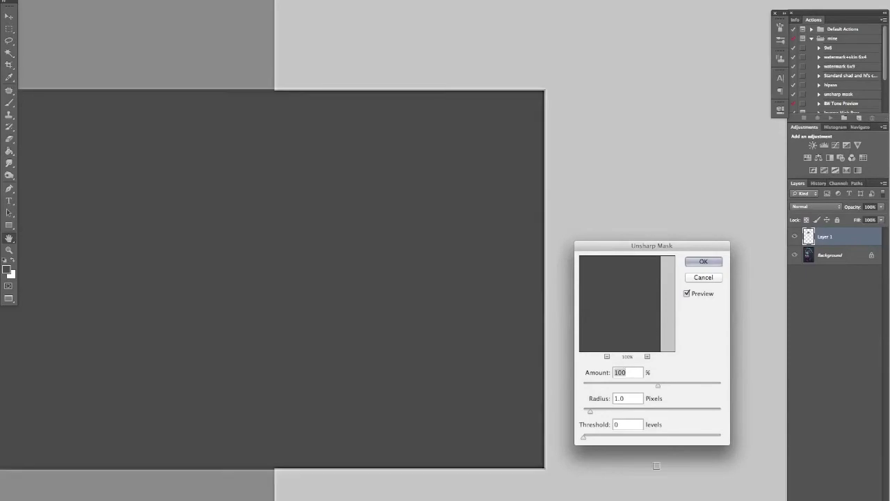
pyautogui.moveTo(658, 386); pyautogui.dragTo(680, 387)
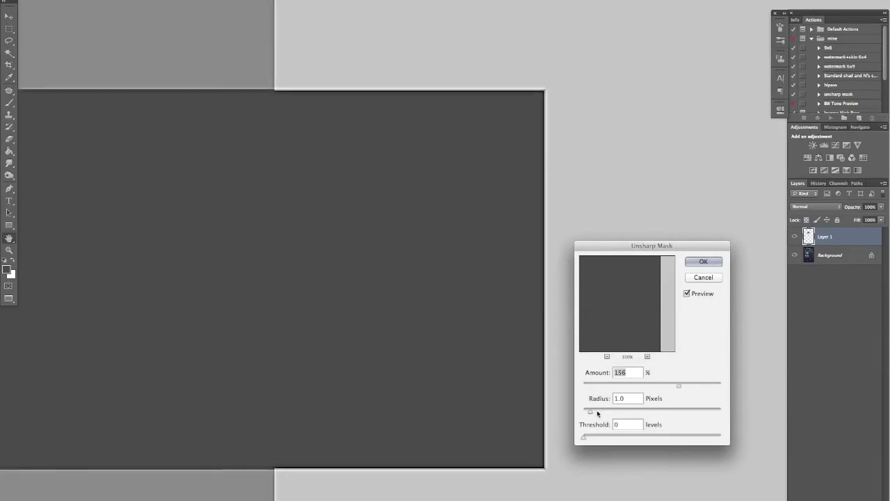
pyautogui.moveTo(591, 411); pyautogui.dragTo(624, 412)
pyautogui.press('super+minus')
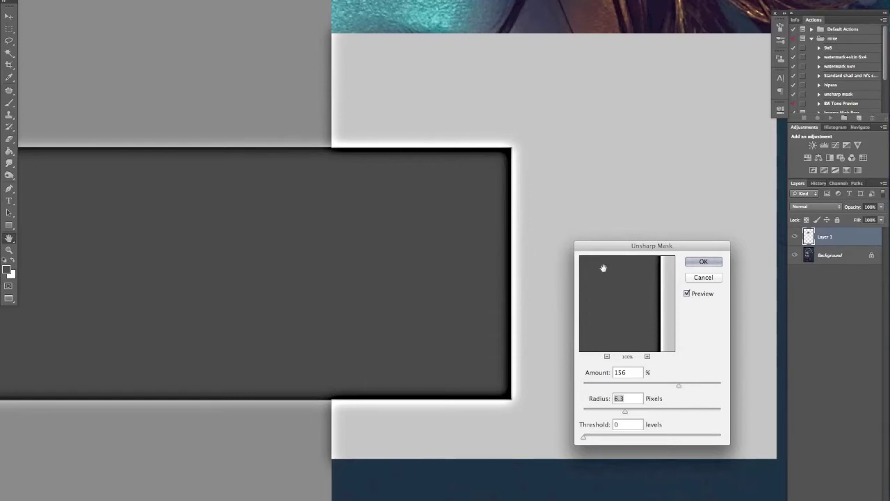
pyautogui.click(703, 278)
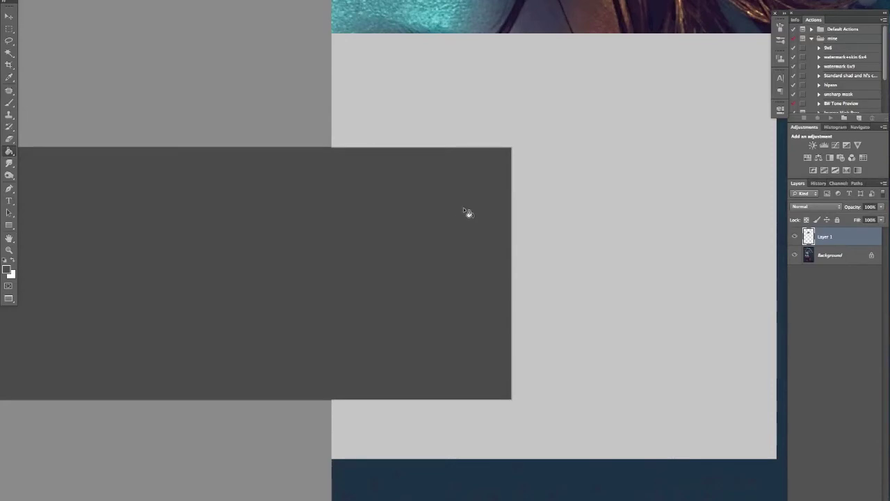
pyautogui.moveTo(485, 229)
pyautogui.mouseDown()
pyautogui.moveTo(477, 227)
pyautogui.moveTo(494, 233)
pyautogui.mouseUp()
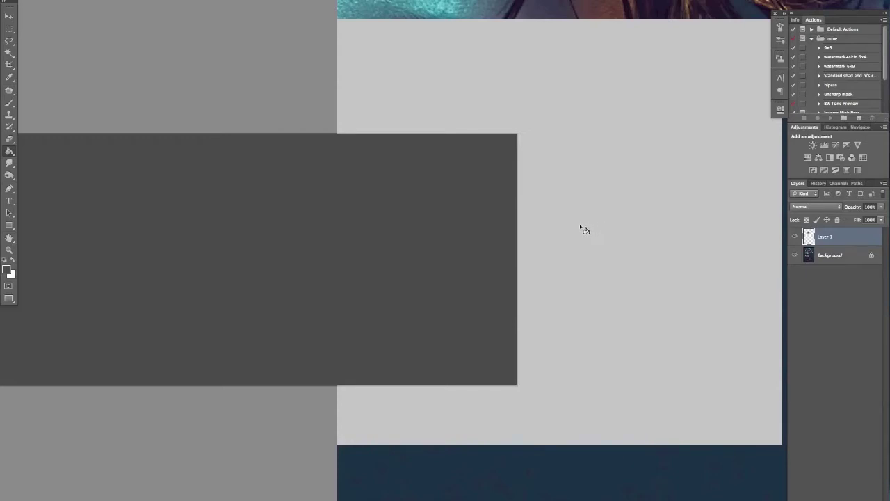
# Colorize Layer 1 with Hue/Saturation at hue 259, saturation 62 to make the rectangles purple
pyautogui.hotkey('ctrl', 'u')
pyautogui.click(757, 142)
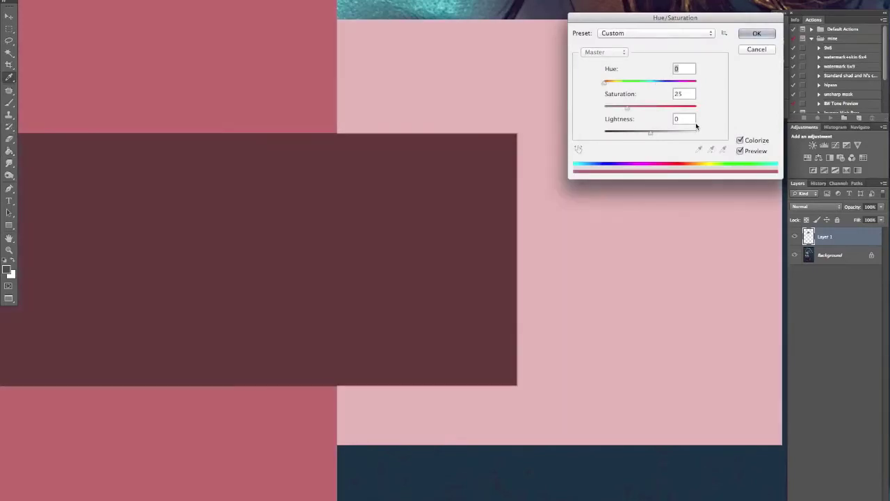
pyautogui.moveTo(617, 84); pyautogui.dragTo(673, 83)
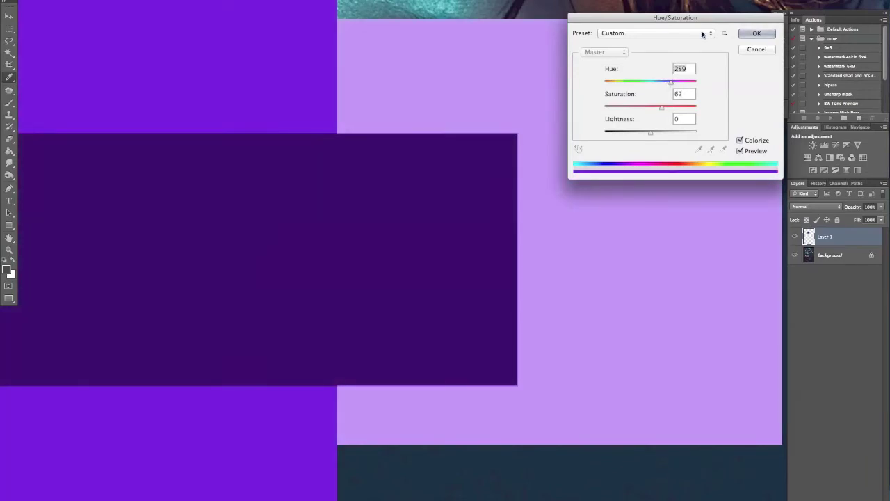
pyautogui.click(764, 33)
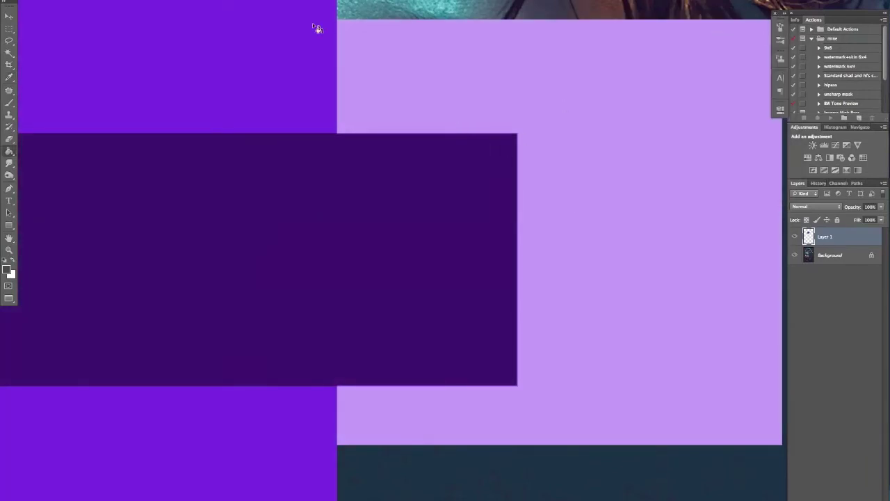
pyautogui.click(224, 2)
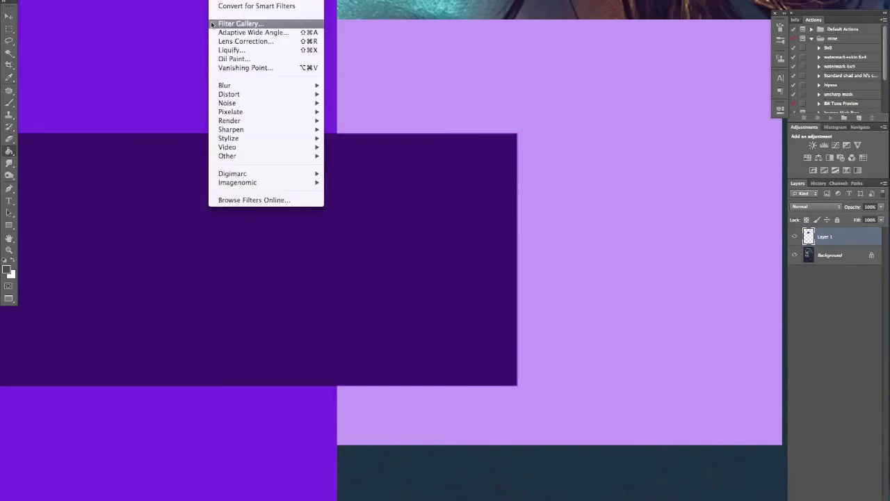
# Preview Unsharp Mask at Amount 160 and Radius 4.8 px, zooming in on the edges
pyautogui.moveTo(304, 132)
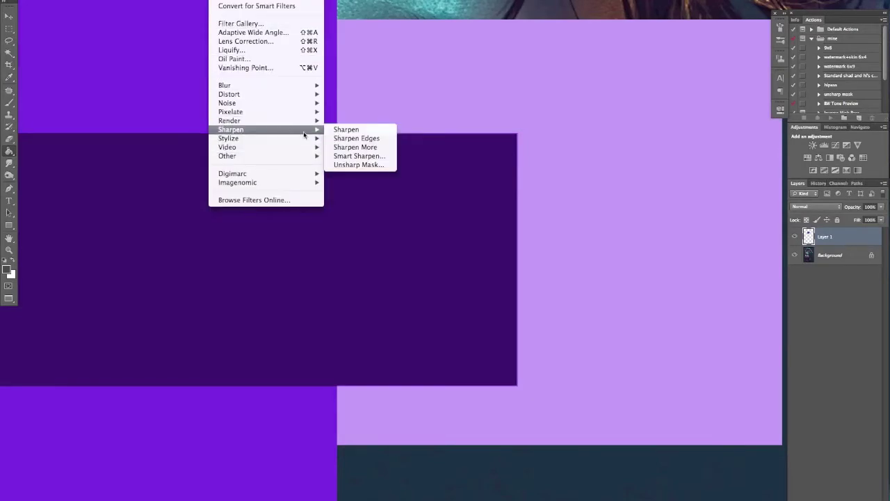
pyautogui.click(359, 165)
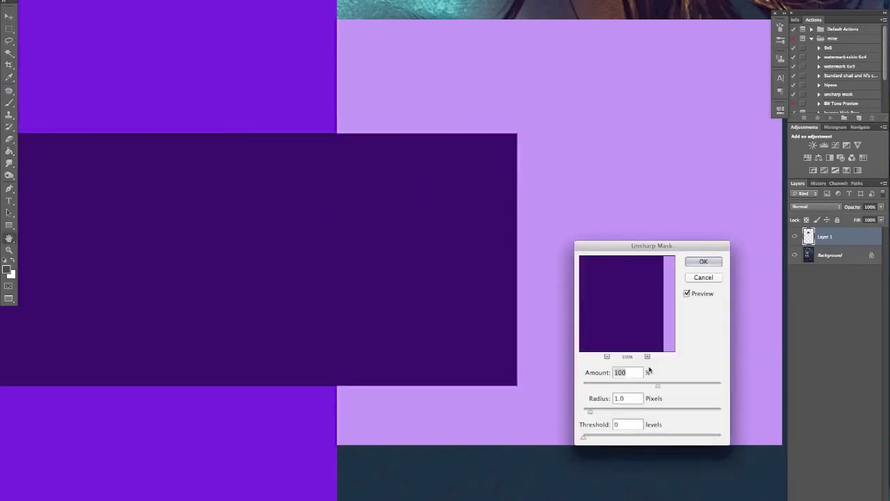
pyautogui.moveTo(601, 409); pyautogui.dragTo(619, 411)
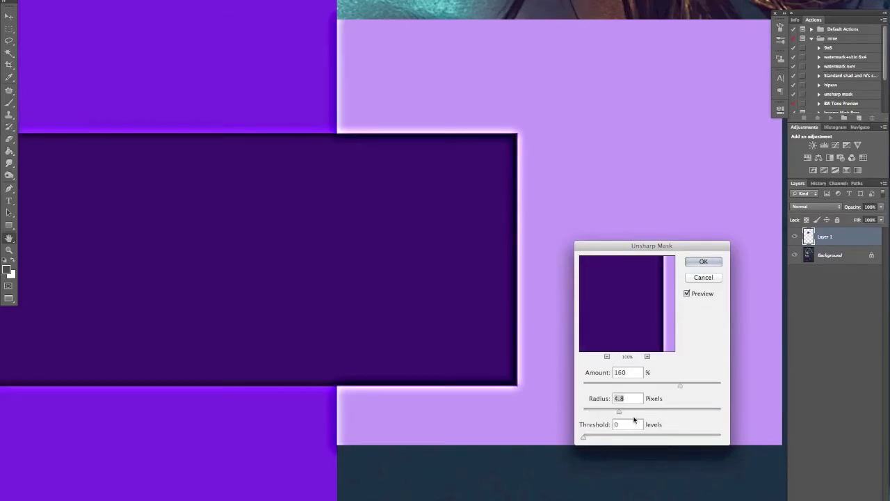
pyautogui.click(715, 265)
pyautogui.keyDown('super'); pyautogui.click(331, 91); pyautogui.keyUp('super')
pyautogui.keyDown('super'); pyautogui.click(328, 90); pyautogui.keyUp('super')
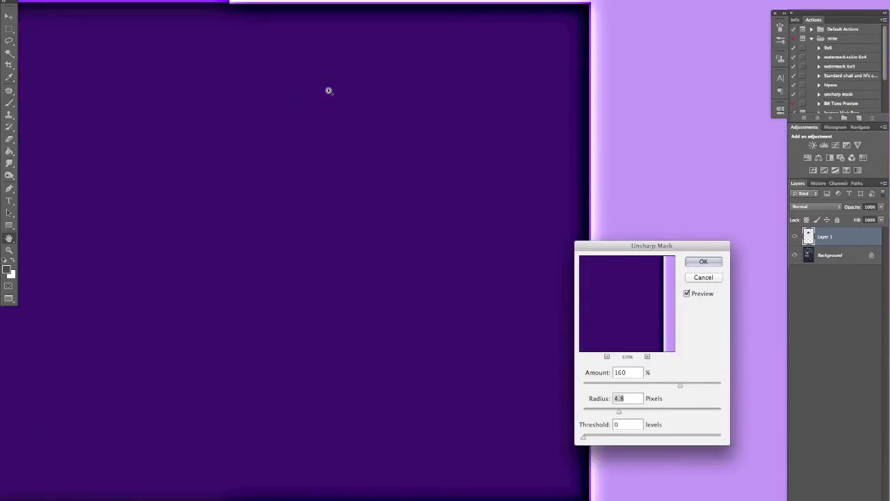
pyautogui.keyDown('alt'); pyautogui.click(284, 139); pyautogui.keyUp('alt')
pyautogui.keyDown('alt'); pyautogui.click(312, 201); pyautogui.keyUp('alt')
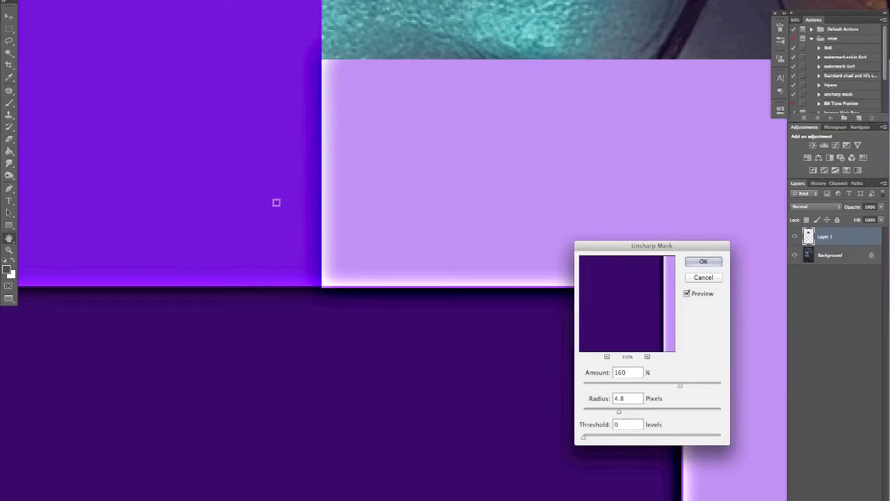
# Cancel the Unsharp Mask and hide the purple Layer 1 to reveal the portrait
pyautogui.keyDown('alt'); pyautogui.click(313, 198); pyautogui.keyUp('alt')
pyautogui.keyDown('alt'); pyautogui.click(315, 198); pyautogui.keyUp('alt')
pyautogui.keyDown('alt'); pyautogui.click(320, 198); pyautogui.keyUp('alt')
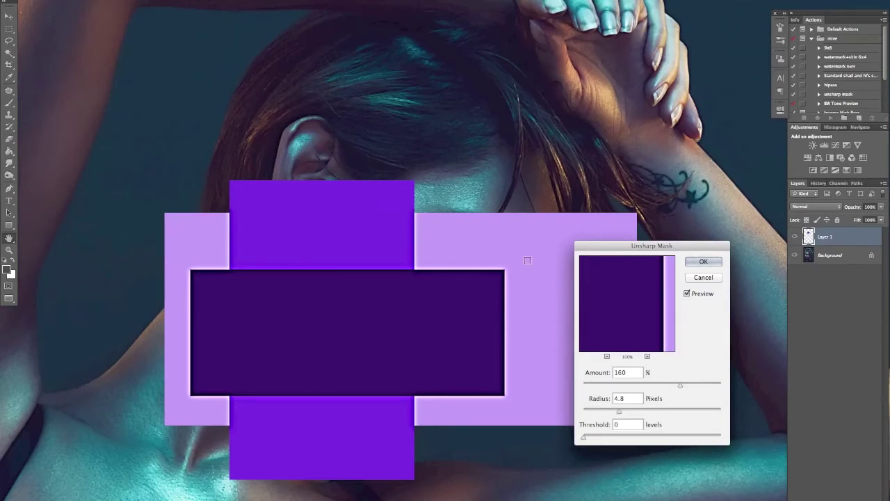
pyautogui.click(447, 265)
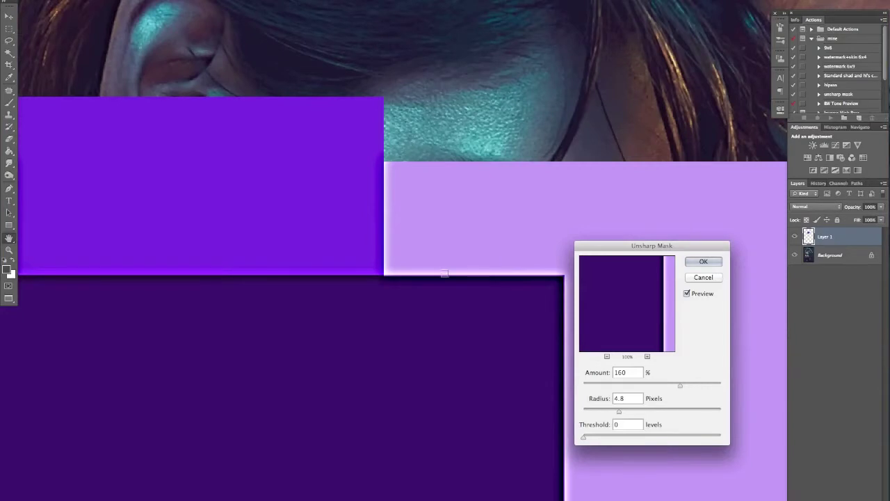
pyautogui.moveTo(411, 276); pyautogui.dragTo(392, 187)
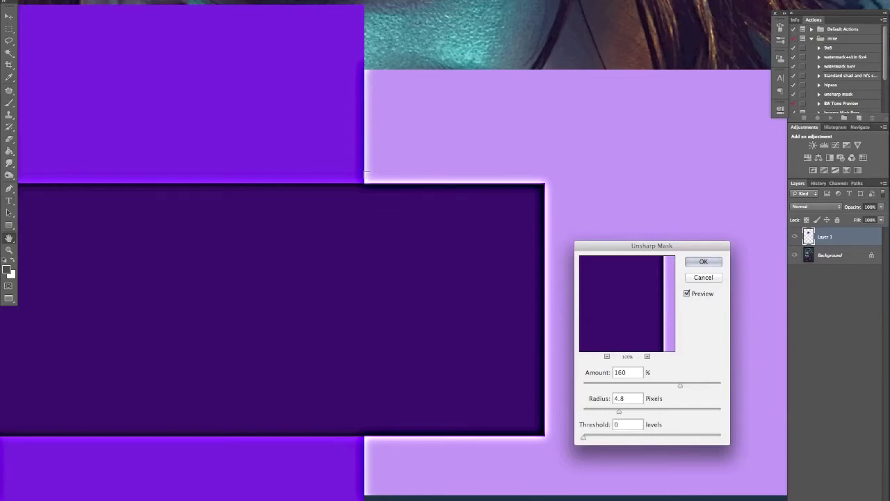
pyautogui.click(706, 279)
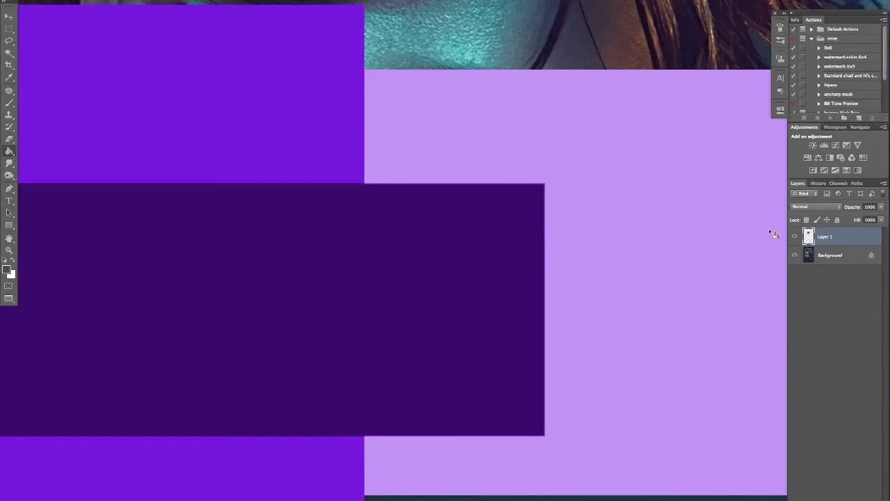
pyautogui.click(796, 237)
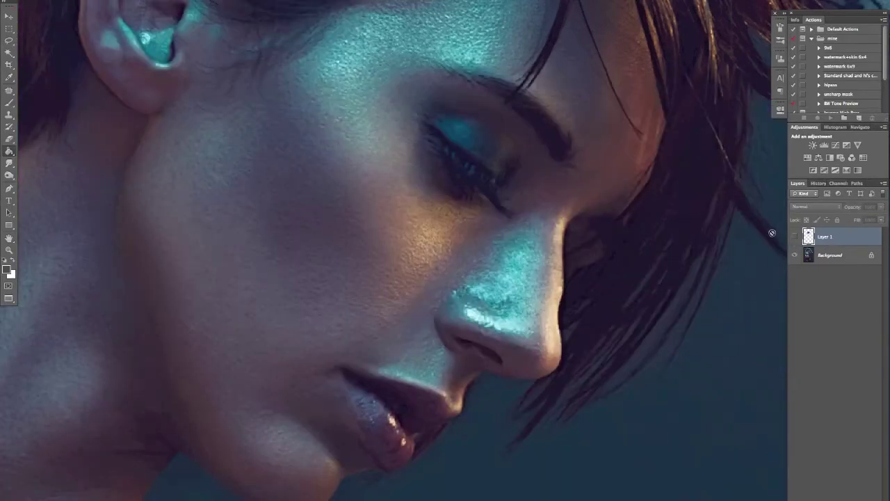
# Fit the portrait on screen, then delete Layer 1 so only Background remains
pyautogui.hotkey('ctrl', '0')
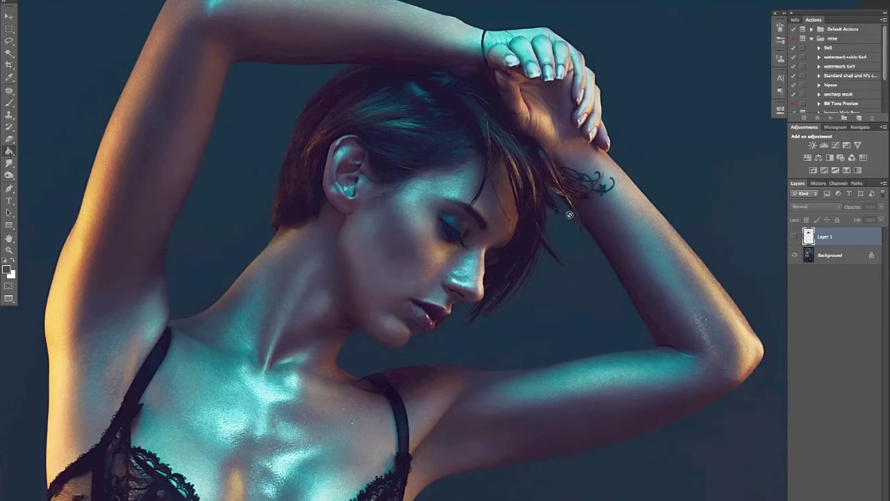
pyautogui.moveTo(537, 226); pyautogui.dragTo(568, 229)
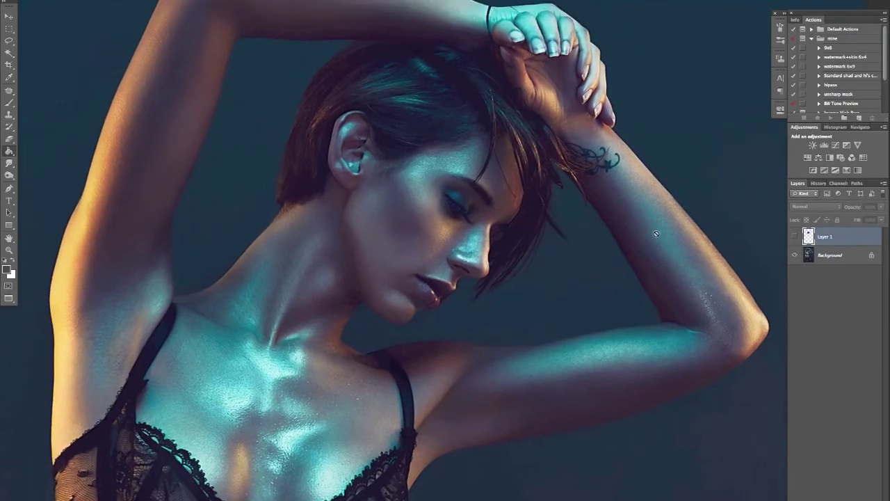
pyautogui.click(796, 237)
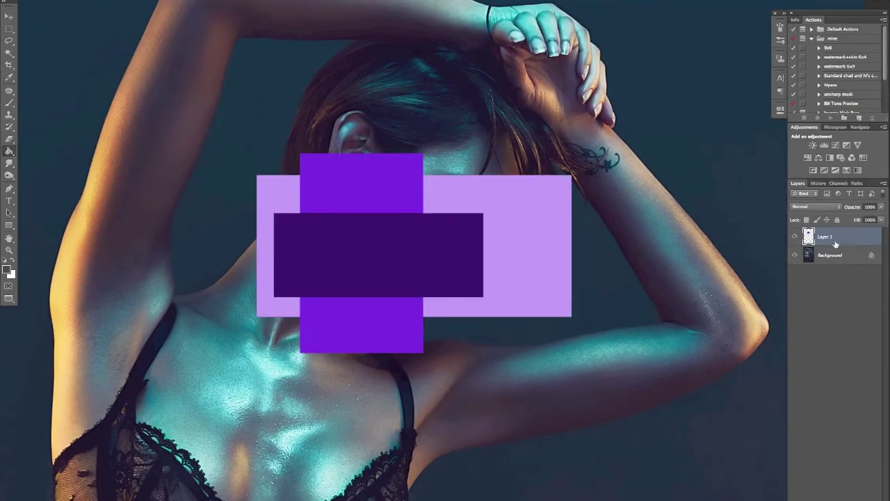
pyautogui.press('Delete')
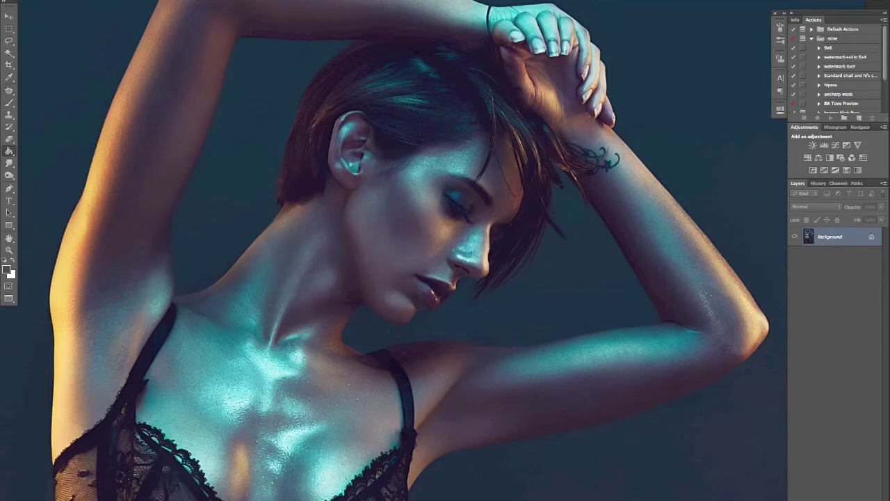
pyautogui.click(224, 1)
# Apply Unsharp Mask with Amount 100%, Radius 1.0 px and Threshold 0 to the portrait
pyautogui.click(224, 0)
pyautogui.click(224, 0)
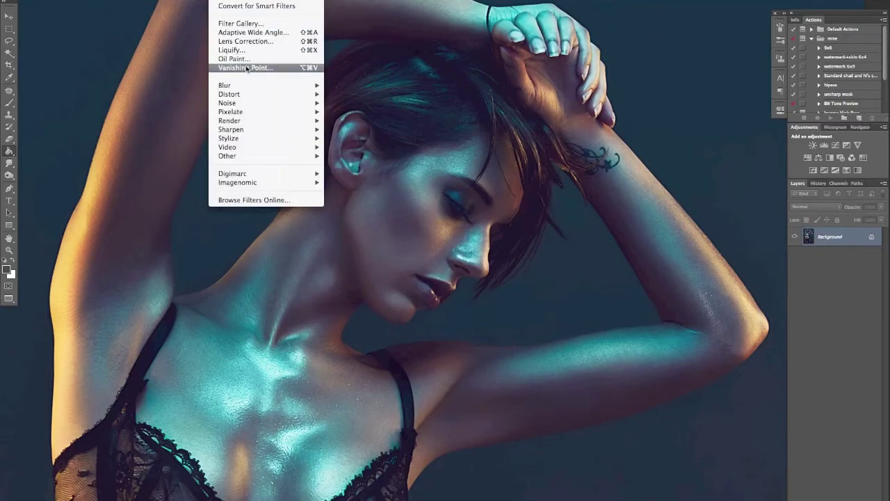
pyautogui.moveTo(299, 130)
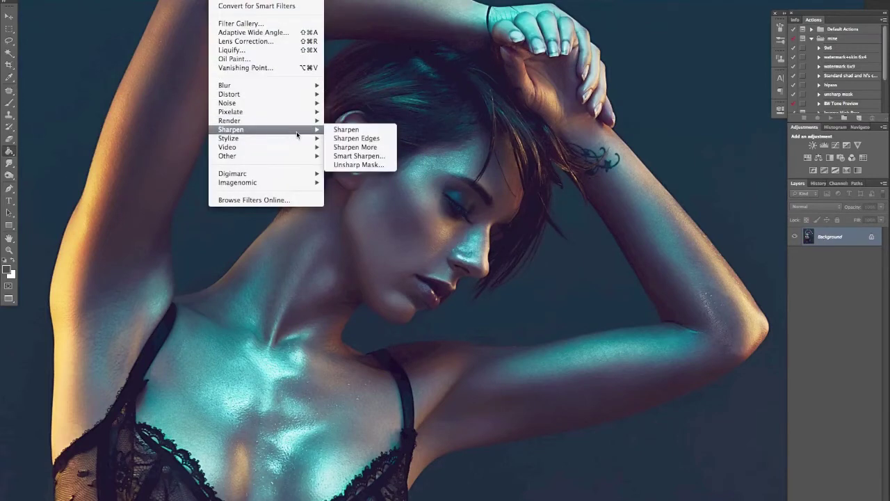
pyautogui.click(376, 165)
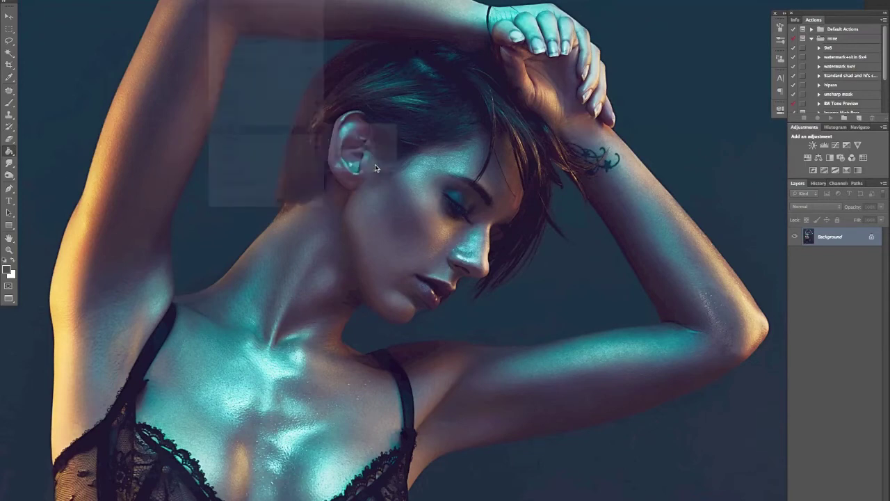
pyautogui.scroll(5, 695, 242)
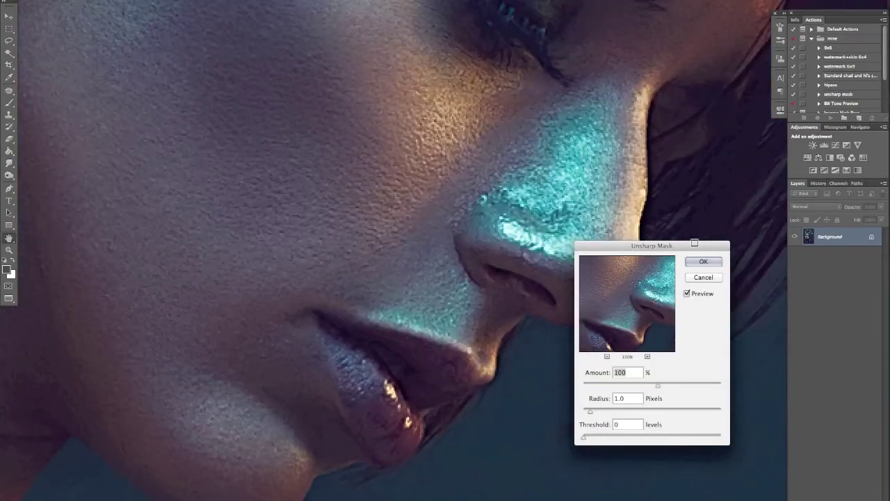
pyautogui.scroll(-3, 695, 242)
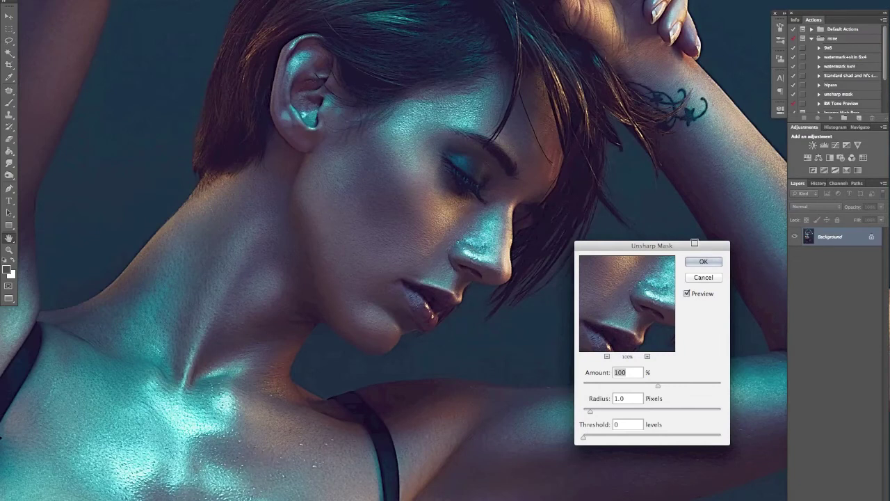
pyautogui.press('Return')
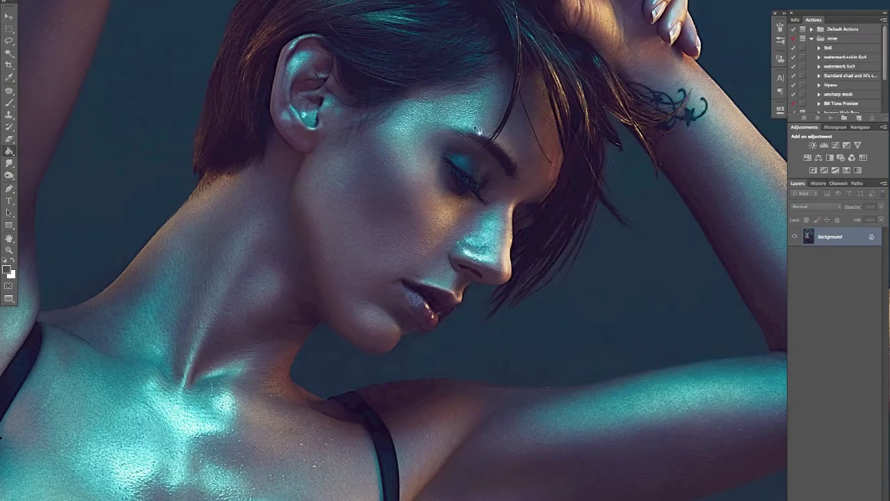
pyautogui.click(101, 0)
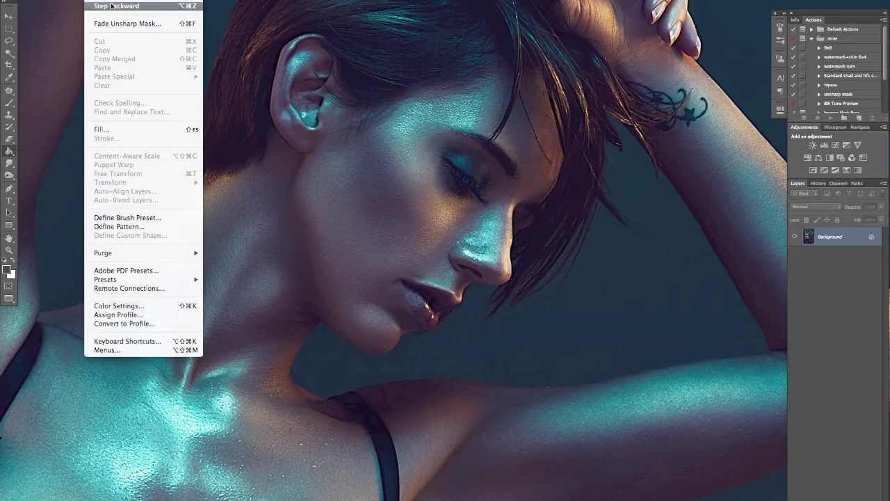
# Try fading the Unsharp Mask opacity, cancel to keep full strength, and switch to the blurred portrait document
pyautogui.click(127, 24)
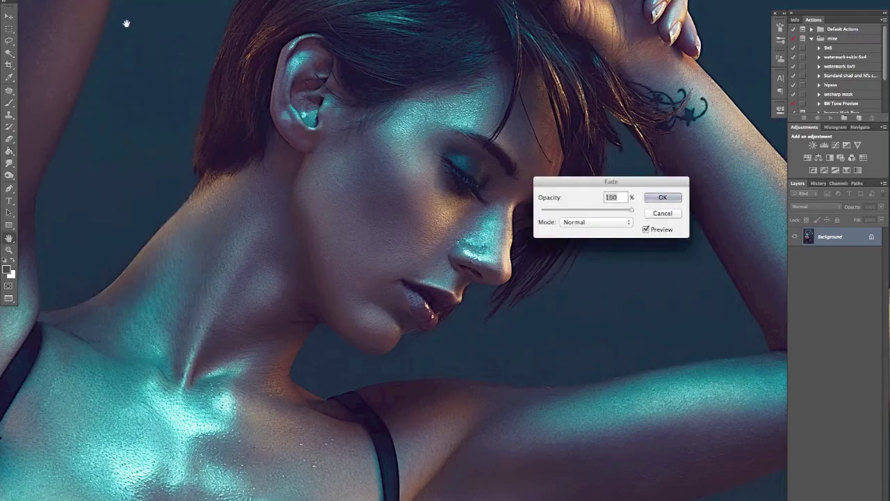
pyautogui.moveTo(631, 209); pyautogui.dragTo(596, 213)
pyautogui.click(672, 216)
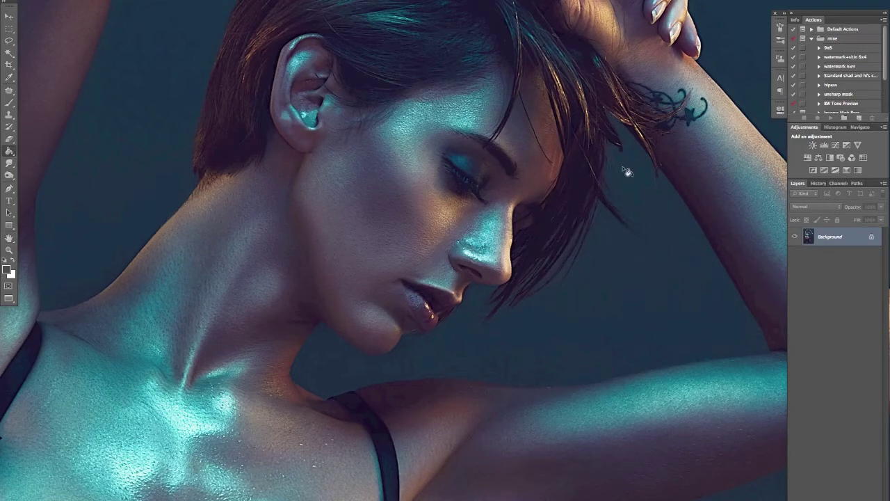
pyautogui.hotkey('ctrl', 'Tab')
# Zoom to the woman's face, duplicate Background into Layer 1, and desaturate the copy
pyautogui.hotkey('ctrl', '+')
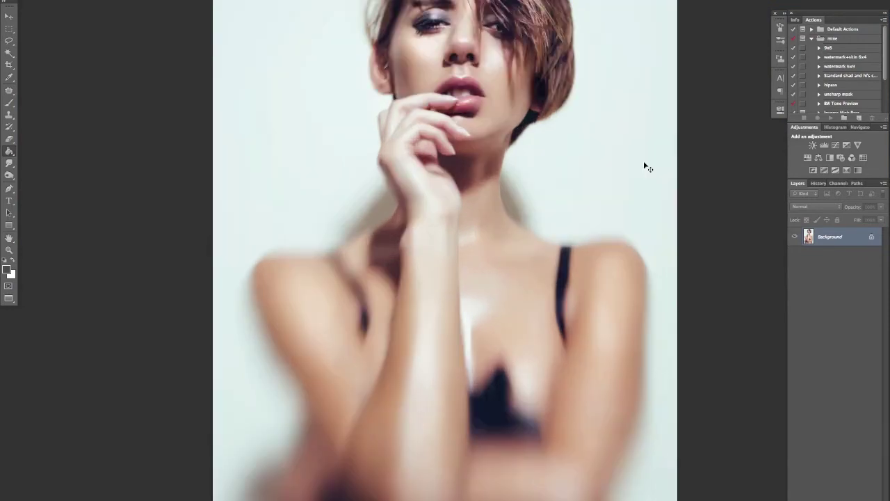
pyautogui.moveTo(630, 178); pyautogui.dragTo(551, 246)
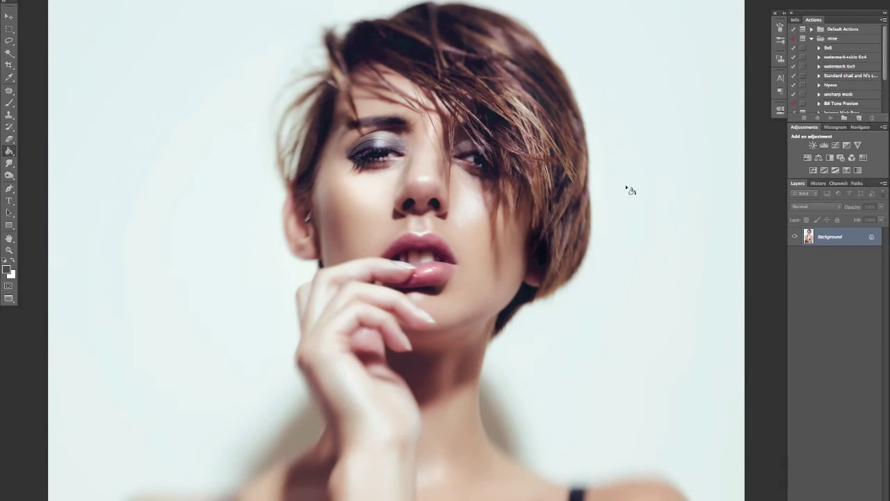
pyautogui.scroll(2, 550, 197)
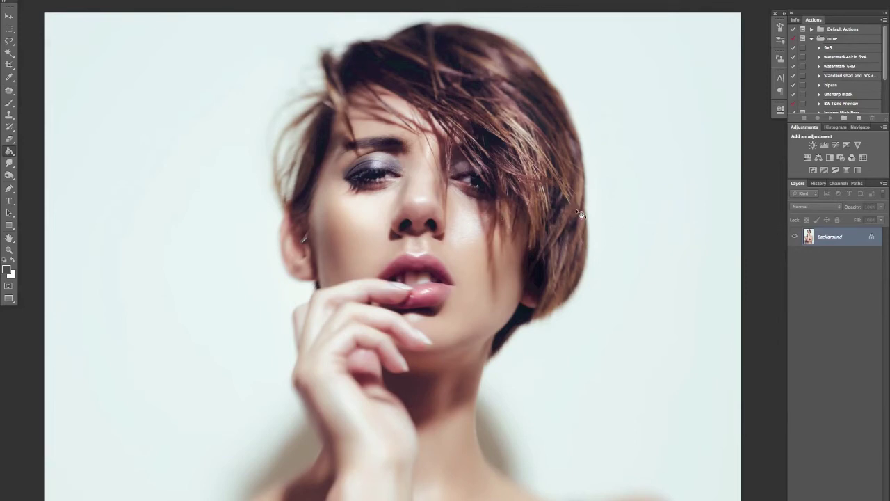
pyautogui.hotkey('ctrl', 'j')
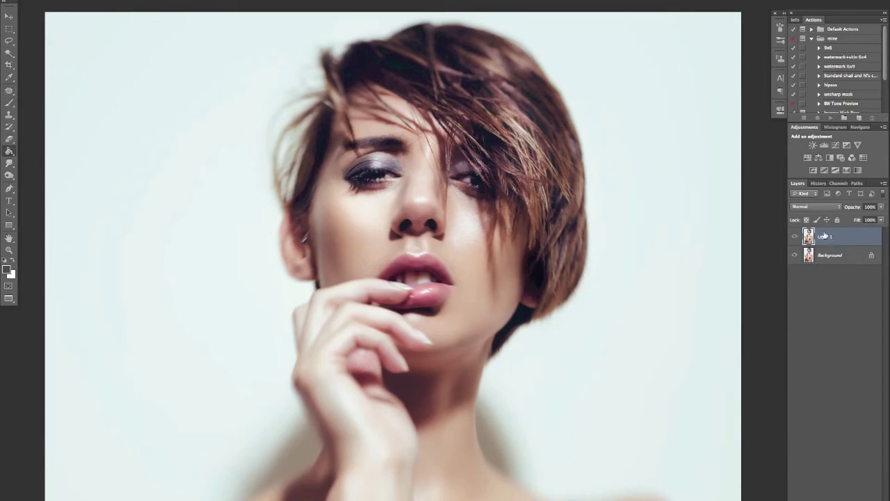
pyautogui.moveTo(452, 218); pyautogui.dragTo(473, 232)
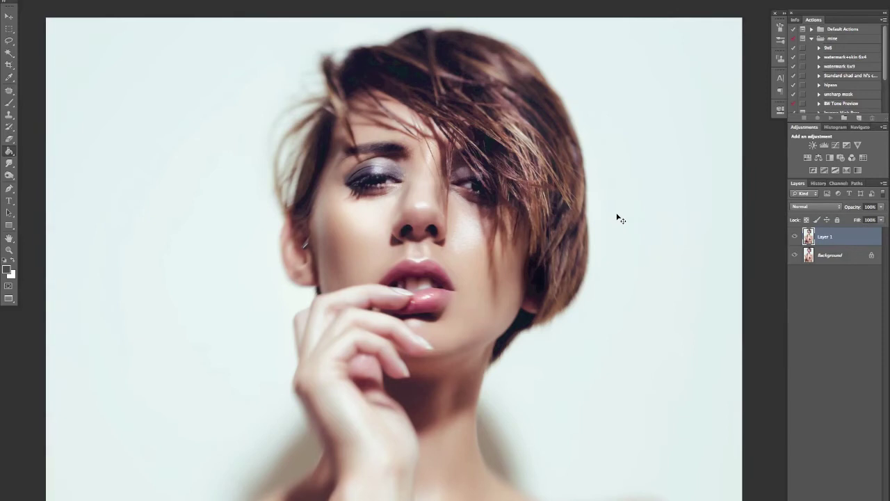
pyautogui.hotkey('ctrl', 'shift', 'u')
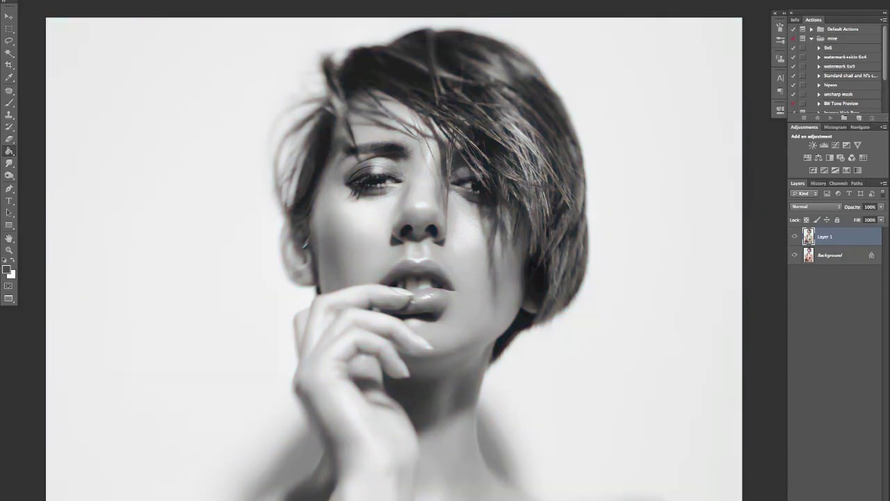
pyautogui.click(227, 2)
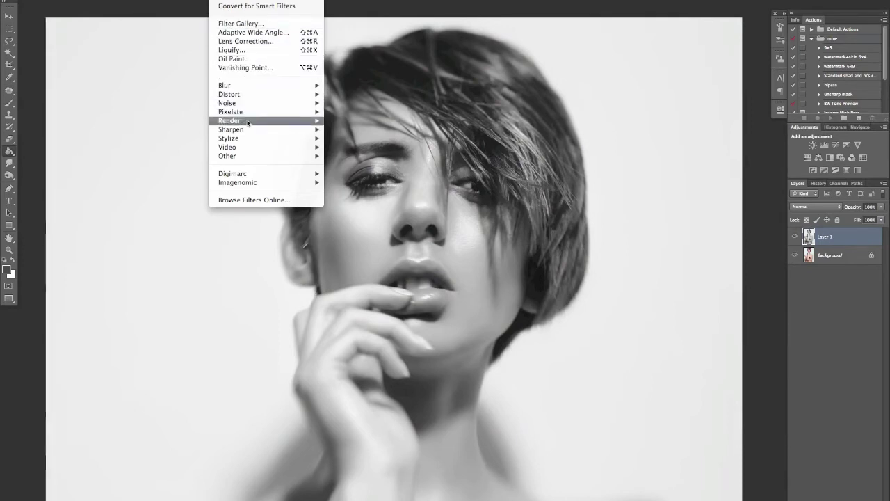
# Apply High Pass at a 5.0-pixel radius to the black-and-white Layer 1
pyautogui.moveTo(260, 152)
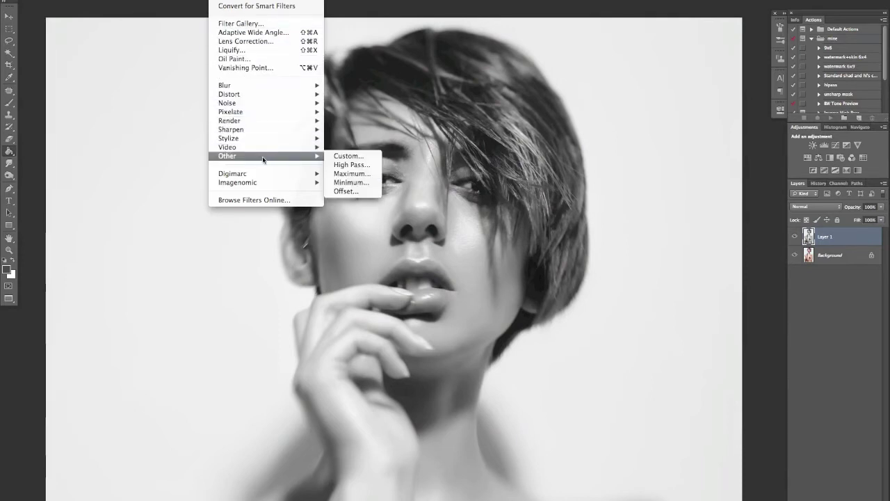
pyautogui.click(363, 166)
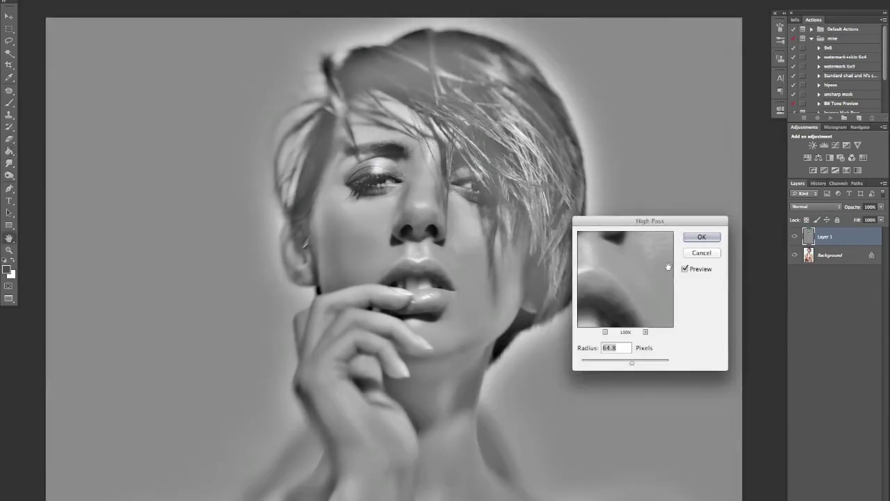
pyautogui.moveTo(632, 362); pyautogui.dragTo(605, 363)
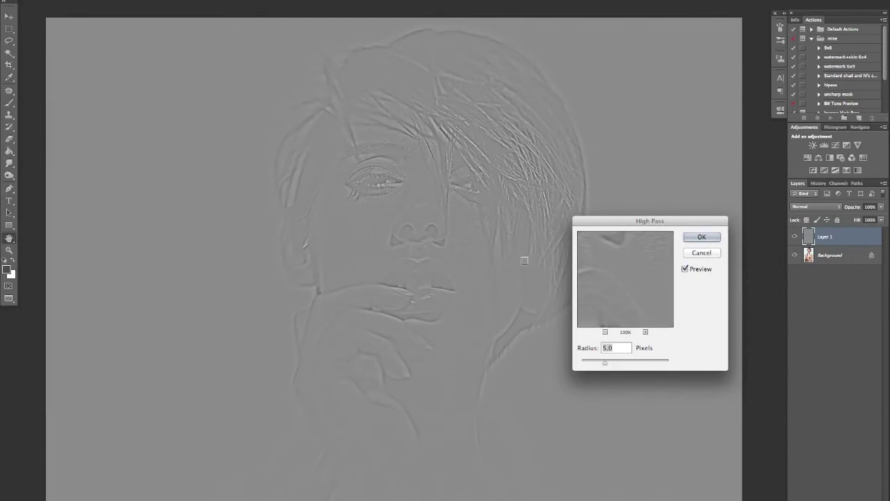
pyautogui.press('super+plus')
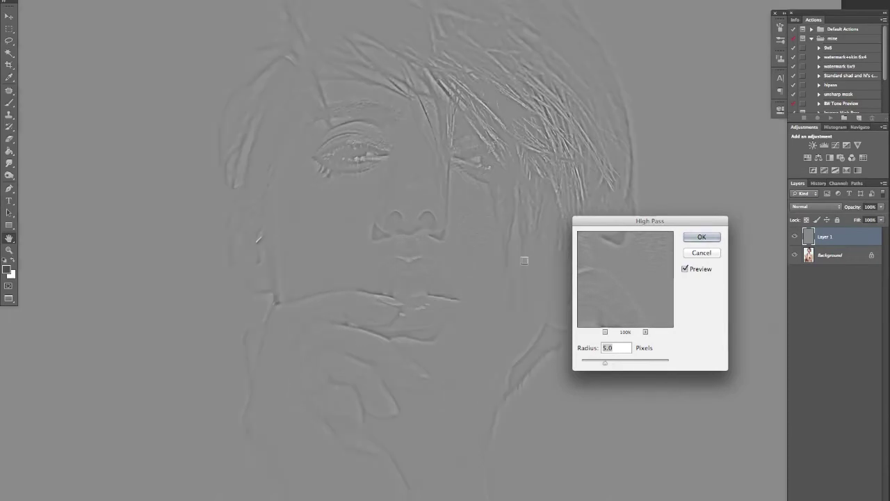
pyautogui.click(685, 269)
pyautogui.click(685, 269)
pyautogui.click(704, 238)
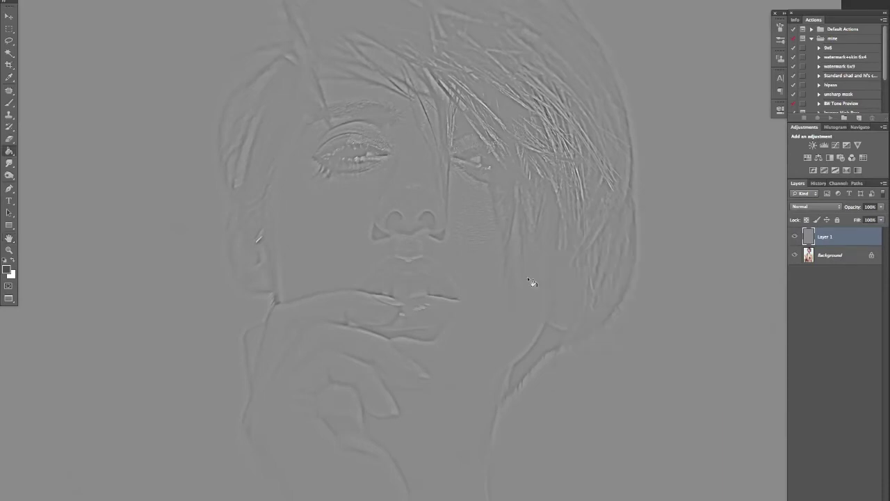
pyautogui.moveTo(555, 336); pyautogui.dragTo(545, 228)
pyautogui.scroll(8, 532, 266)
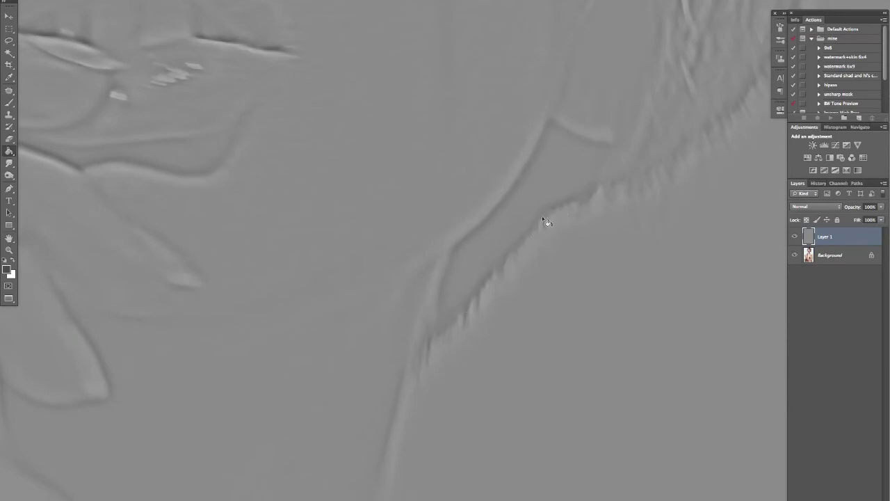
pyautogui.scroll(2, 432, 326)
pyautogui.scroll(-2, 443, 312)
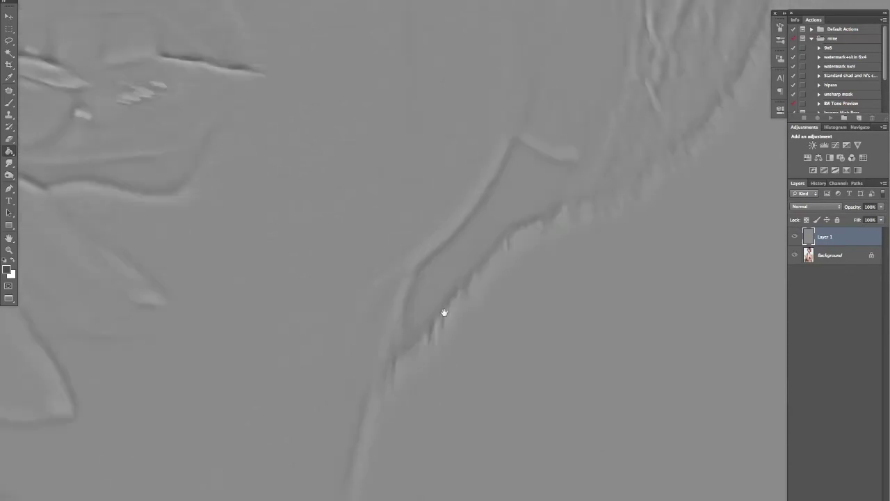
pyautogui.scroll(2, 497, 240)
pyautogui.scroll(-3, 511, 238)
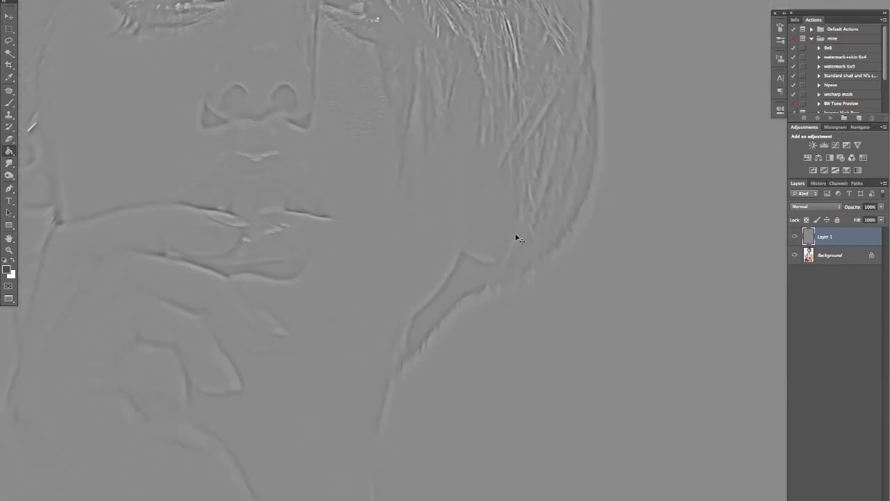
pyautogui.moveTo(491, 294); pyautogui.dragTo(501, 268)
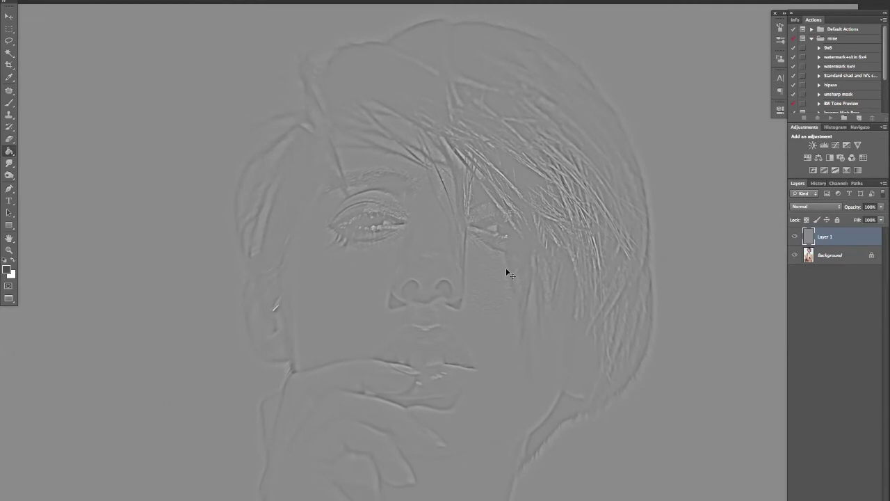
pyautogui.click(822, 207)
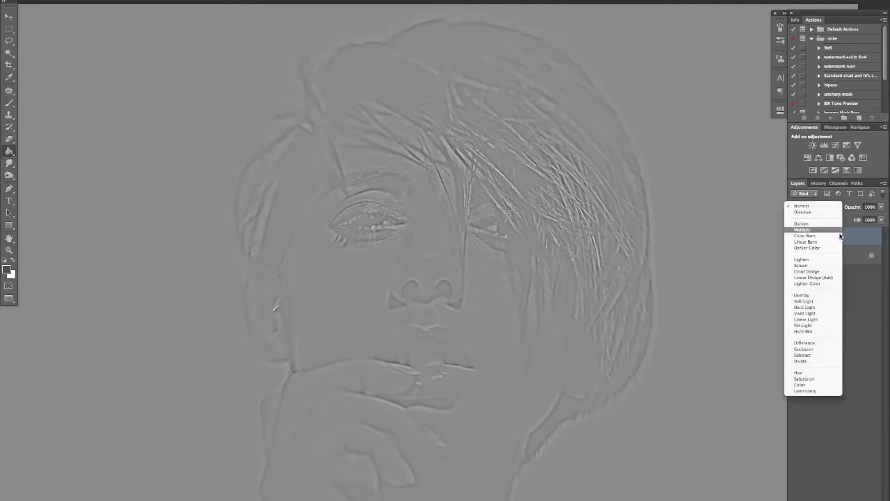
# Compare Vivid, Hard, Soft Light and Overlay, settle on Linear Light, and lower opacity to about 29%
pyautogui.click(824, 319)
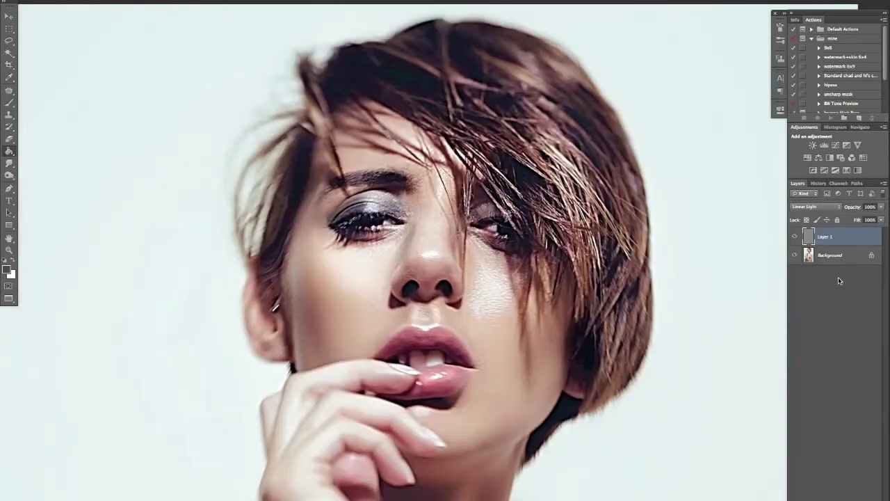
pyautogui.click(818, 208)
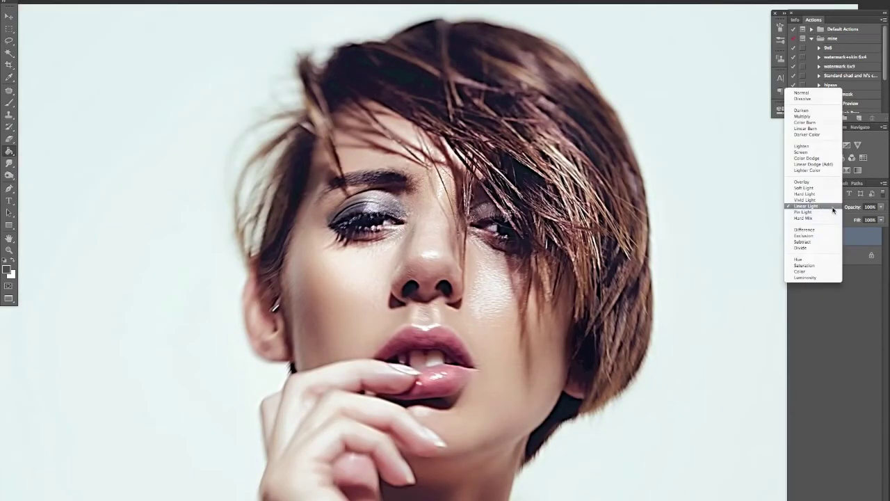
pyautogui.click(831, 201)
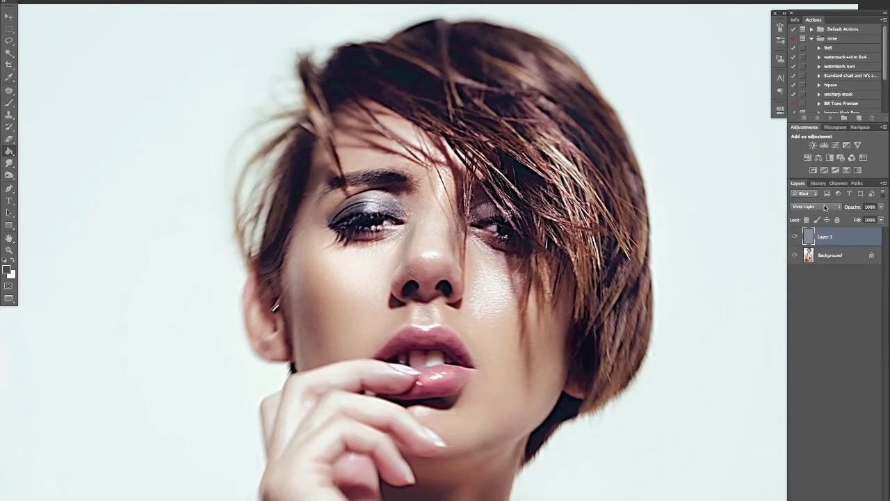
pyautogui.click(824, 208)
pyautogui.click(823, 201)
pyautogui.click(821, 206)
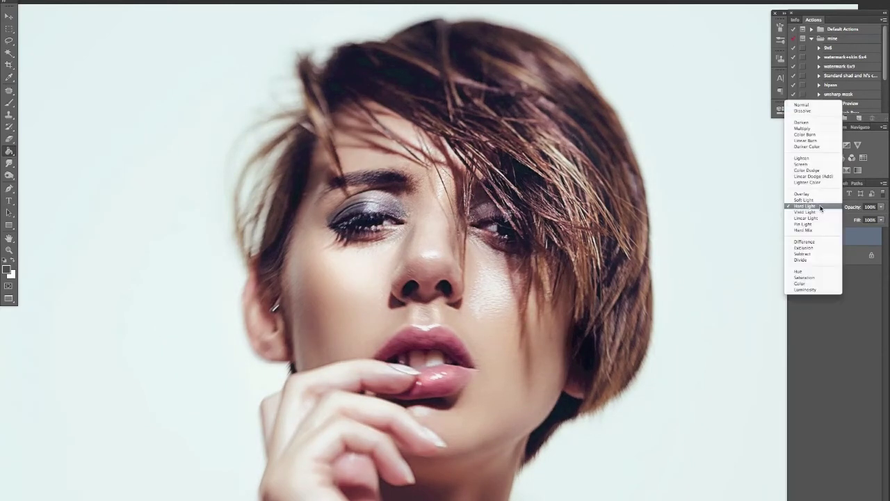
pyautogui.click(823, 201)
pyautogui.click(822, 208)
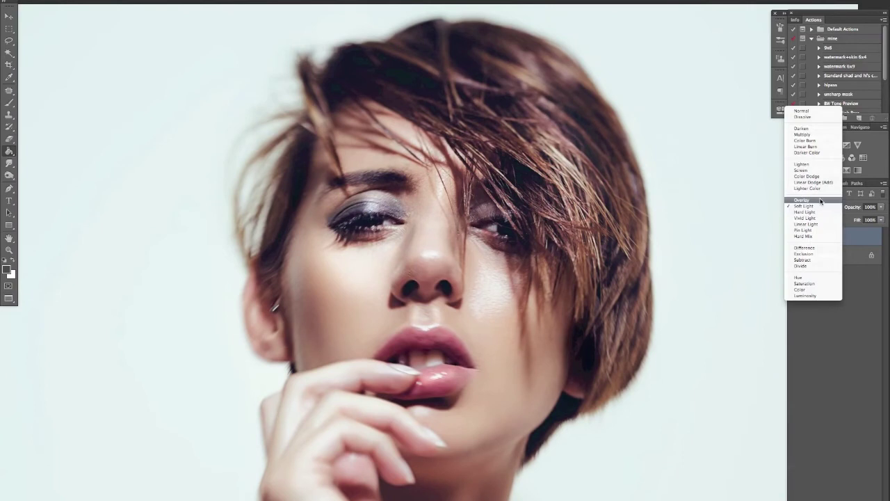
pyautogui.click(823, 200)
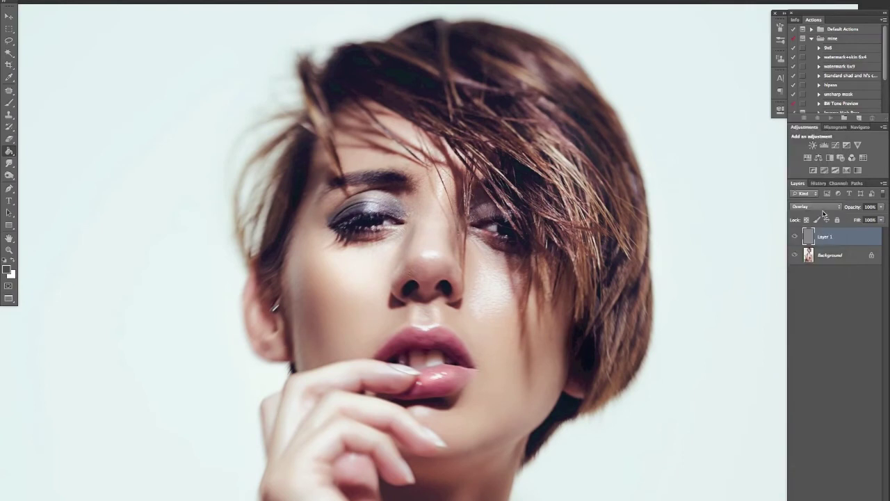
pyautogui.click(821, 207)
pyautogui.click(834, 231)
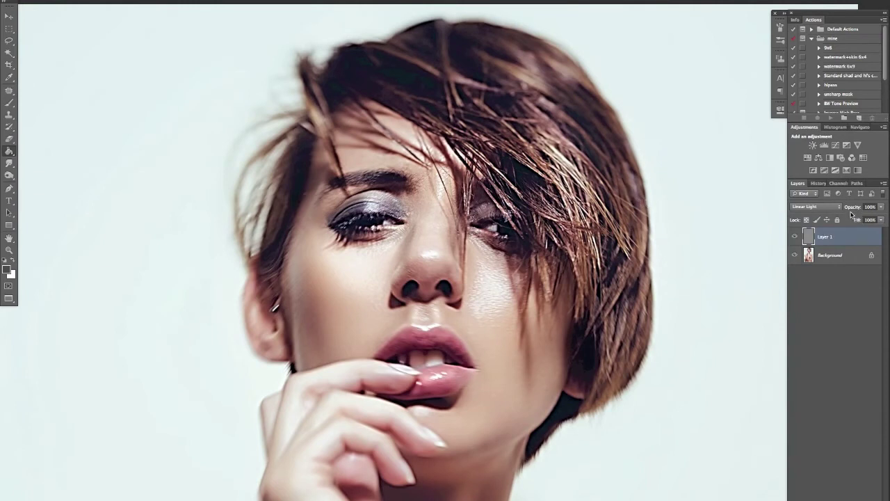
pyautogui.moveTo(851, 215)
pyautogui.mouseDown()
pyautogui.moveTo(800, 207)
pyautogui.moveTo(802, 215)
pyautogui.moveTo(851, 208)
pyautogui.mouseUp()
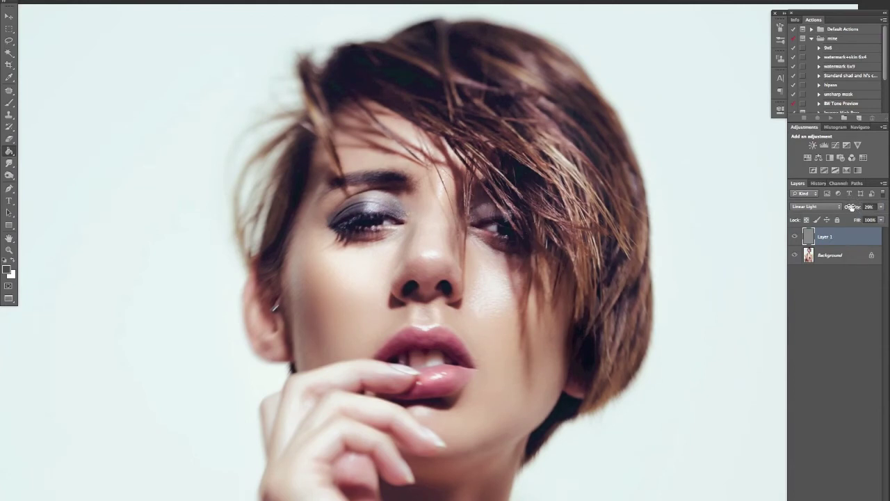
# Set Layer 1 to 30% opacity and compare the face with Layer 1 hidden and shown
pyautogui.press('v')
pyautogui.press('3')
pyautogui.click(796, 238)
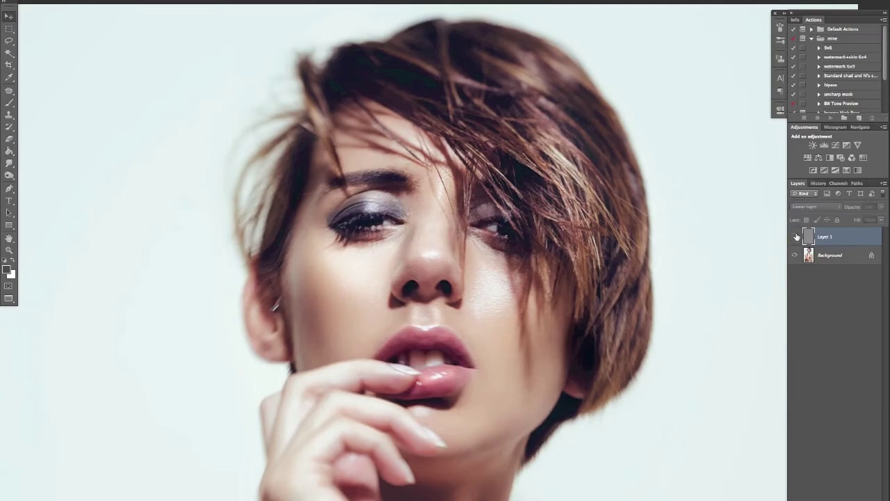
pyautogui.click(795, 237)
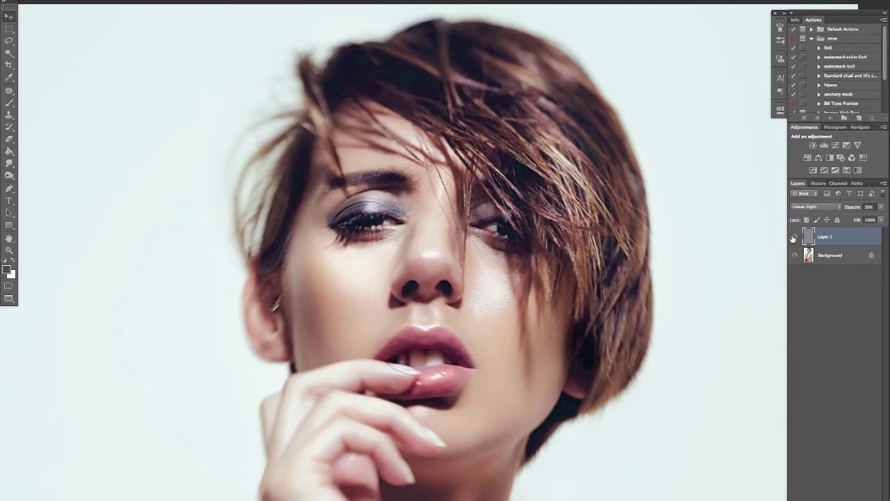
pyautogui.hotkey('ctrl', '+')
pyautogui.click(795, 238)
pyautogui.click(795, 237)
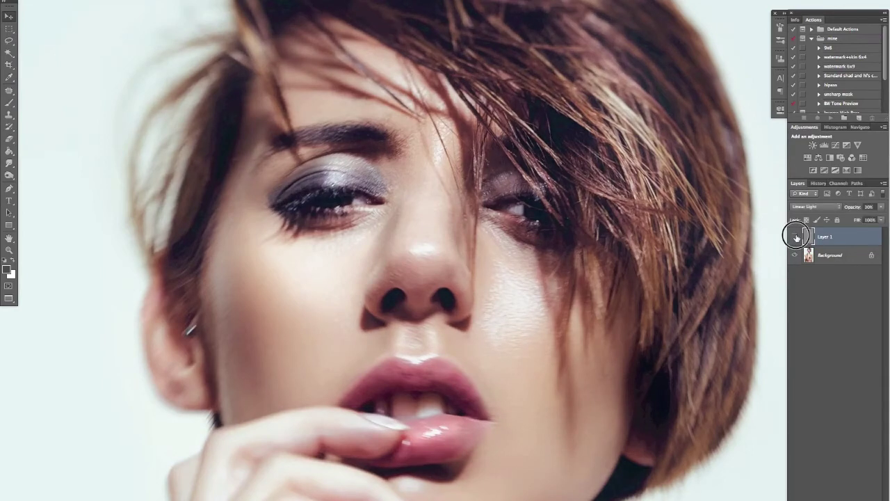
pyautogui.click(795, 238)
pyautogui.click(795, 238)
pyautogui.click(795, 238)
pyautogui.click(795, 237)
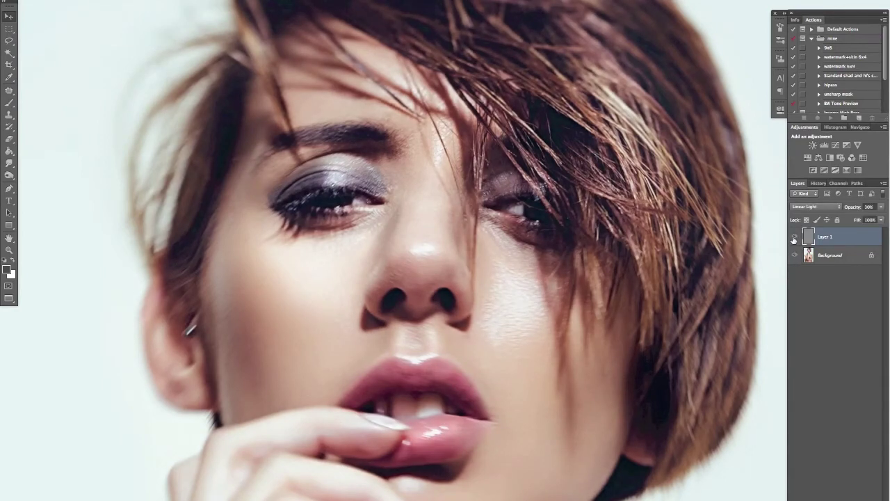
pyautogui.click(795, 238)
pyautogui.click(795, 238)
# Duplicate Layer 1 as Layer 1 copy
pyautogui.hotkey('ctrl', '-')
pyautogui.hotkey('ctrl', '-')
pyautogui.hotkey('ctrl', '-')
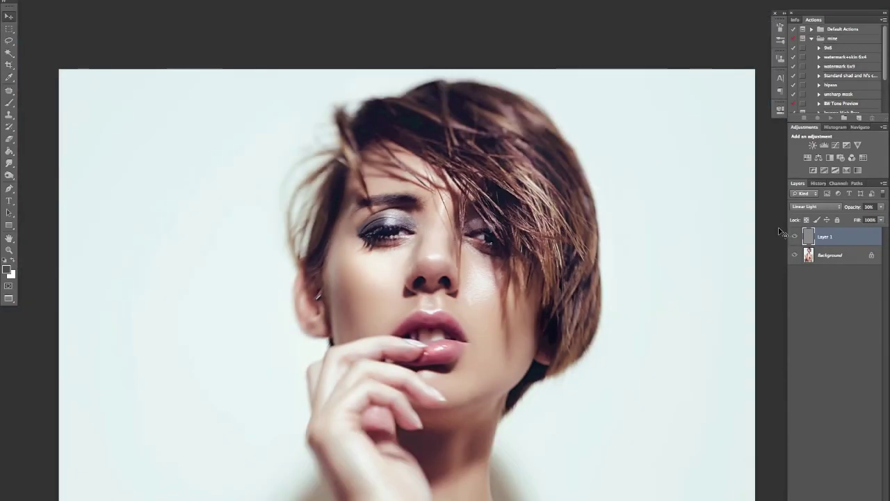
pyautogui.hotkey('ctrl', '+')
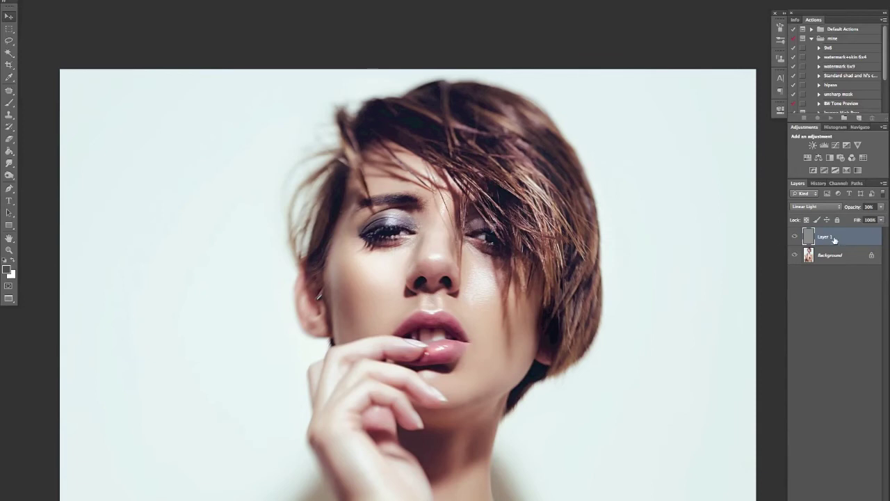
pyautogui.hotkey('ctrl', 'j')
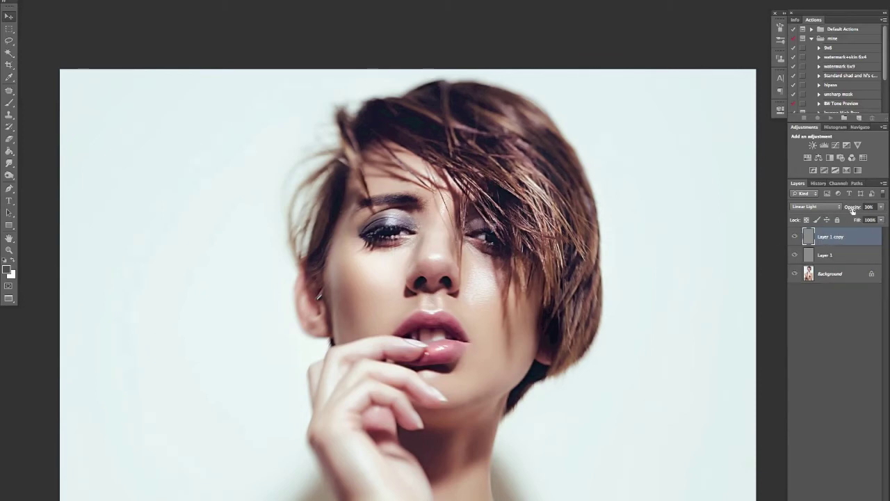
# Raise Layer 1 copy to 42% opacity and invert its mask to black, hiding it
pyautogui.moveTo(853, 209); pyautogui.dragTo(859, 211)
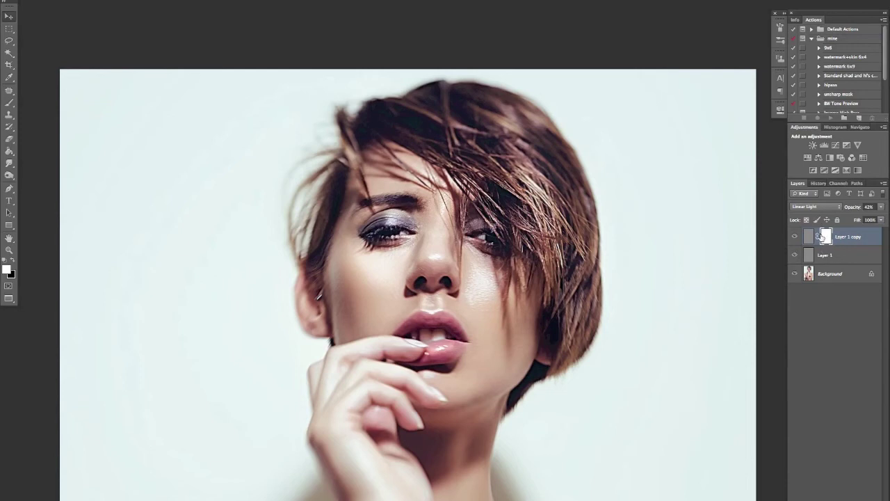
pyautogui.hotkey('ctrl', 'i')
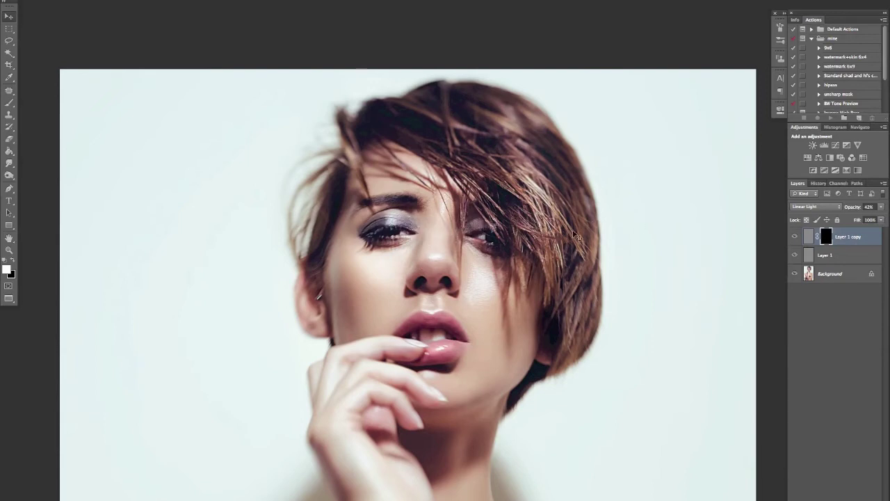
# Paint white on Layer 1 copy's mask over the eyes and lips
pyautogui.press('b')
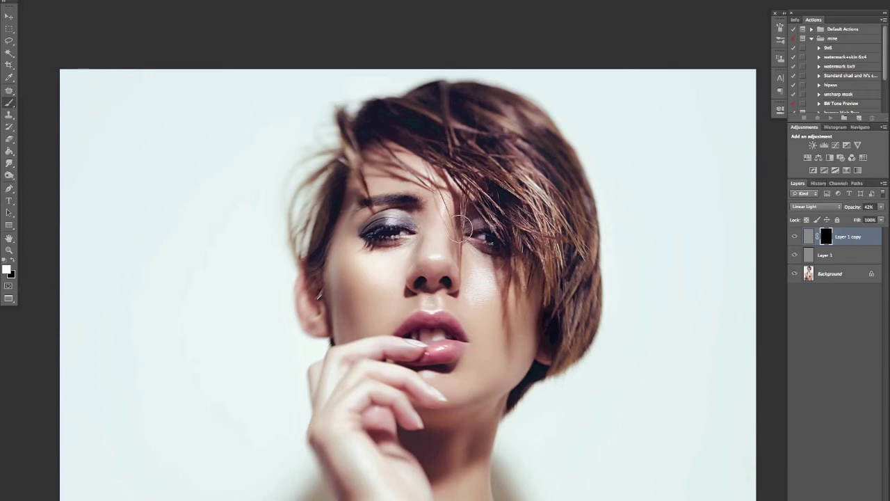
pyautogui.moveTo(459, 228)
pyautogui.mouseDown()
pyautogui.moveTo(383, 226)
pyautogui.moveTo(398, 208)
pyautogui.moveTo(375, 237)
pyautogui.mouseUp()
pyautogui.scroll(-3, 483, 278)
pyautogui.moveTo(417, 248)
pyautogui.mouseDown()
pyautogui.moveTo(434, 248)
pyautogui.moveTo(441, 275)
pyautogui.mouseUp()
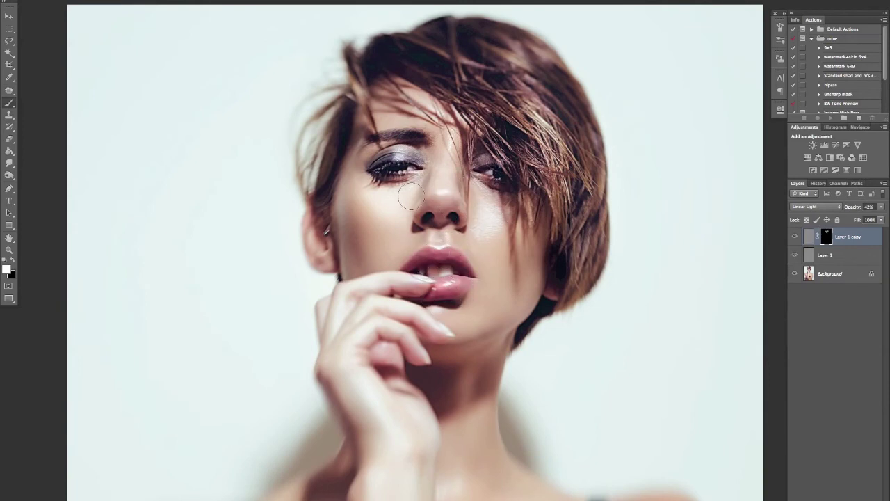
pyautogui.scroll(-1, 445, 219)
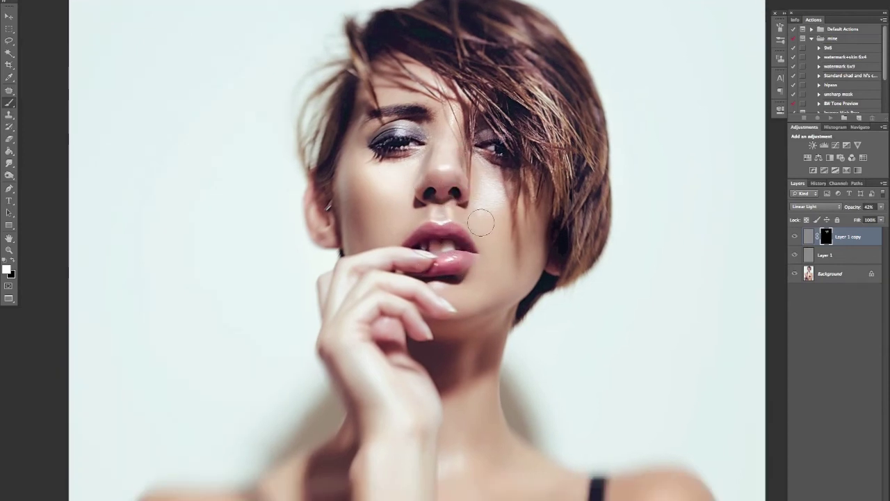
# Compare the face with Layer 1 copy hidden and shown, then select the Background layer
pyautogui.hotkey('ctrl', '0')
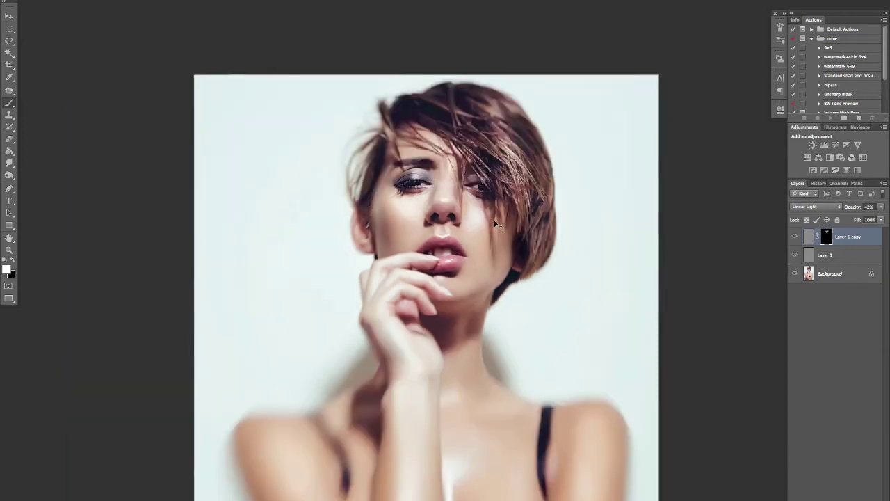
pyautogui.click(796, 237)
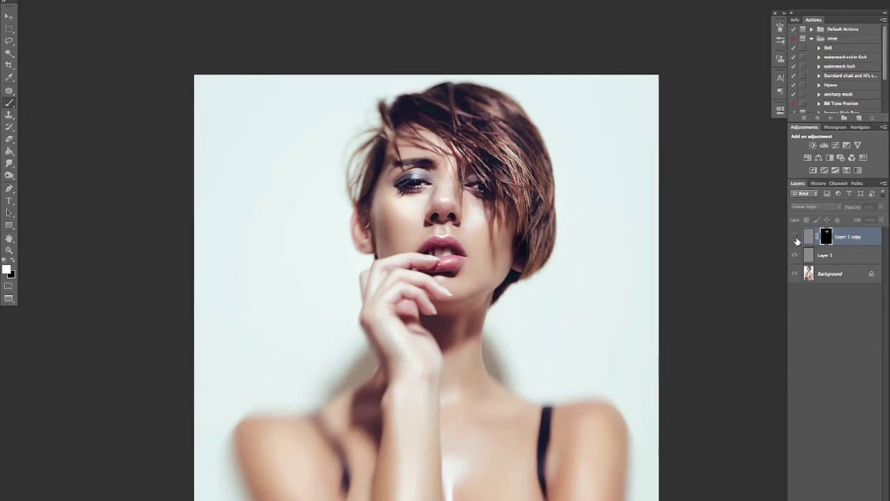
pyautogui.hotkey('ctrl', '+')
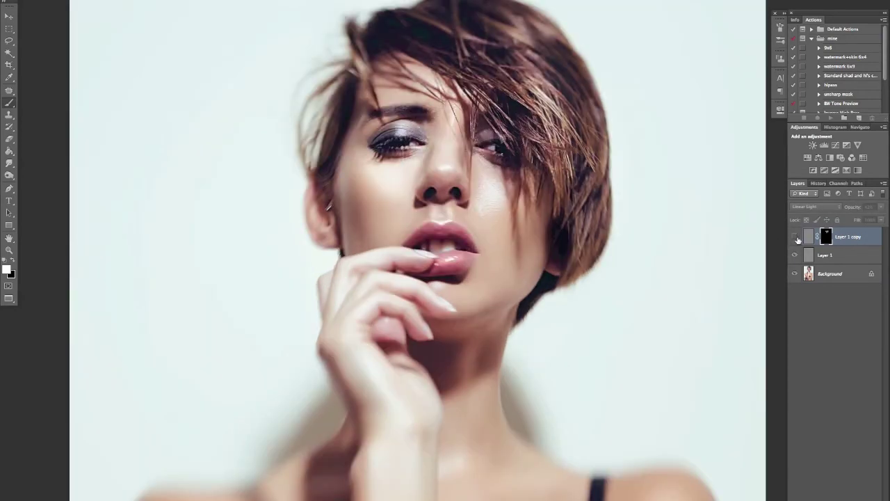
pyautogui.click(797, 237)
pyautogui.click(795, 237)
pyautogui.click(795, 237)
pyautogui.moveTo(626, 214); pyautogui.dragTo(615, 249)
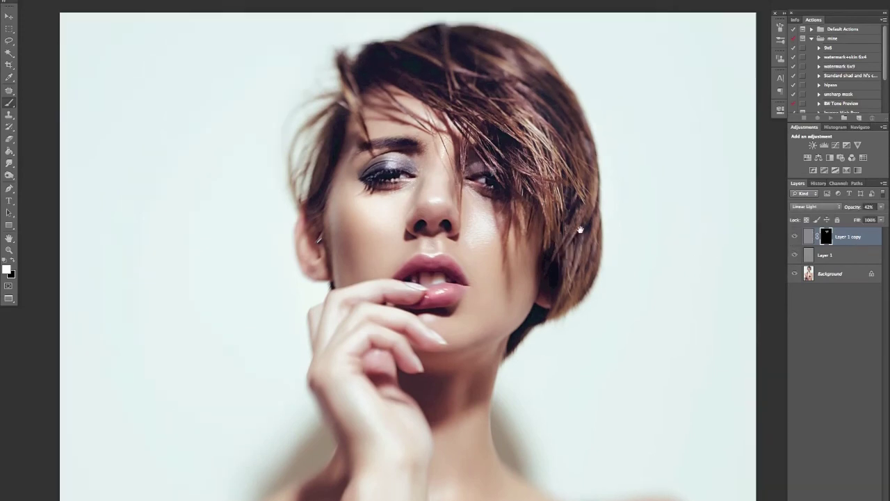
pyautogui.click(834, 274)
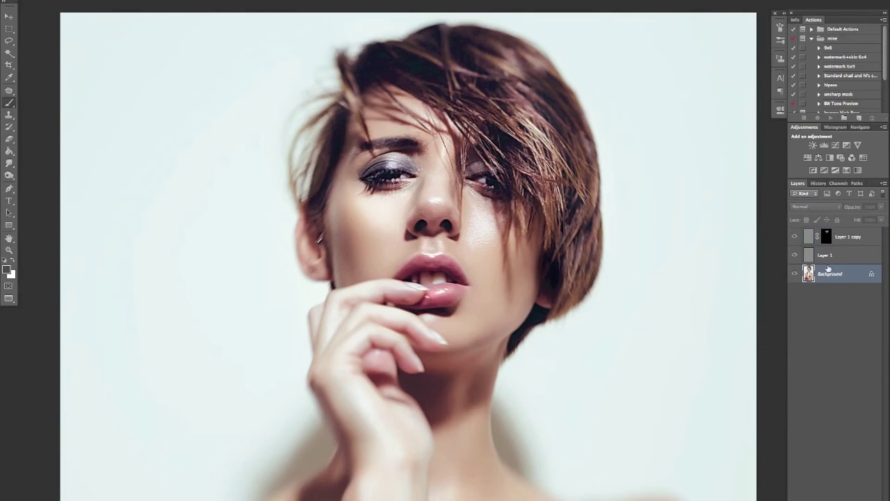
pyautogui.hotkey('ctrl', '-')
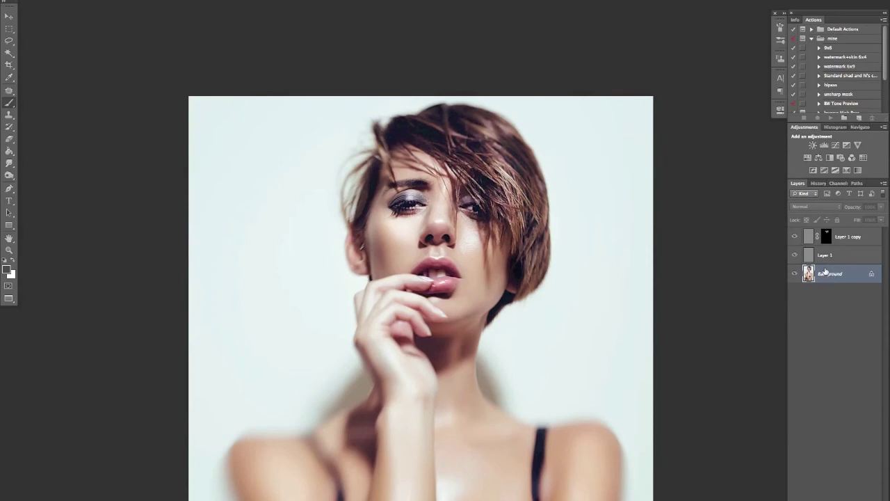
# Duplicate the Background, hide Layer 1 and Layer 1 copy, and desaturate Background copy
pyautogui.hotkey('ctrl', 'j')
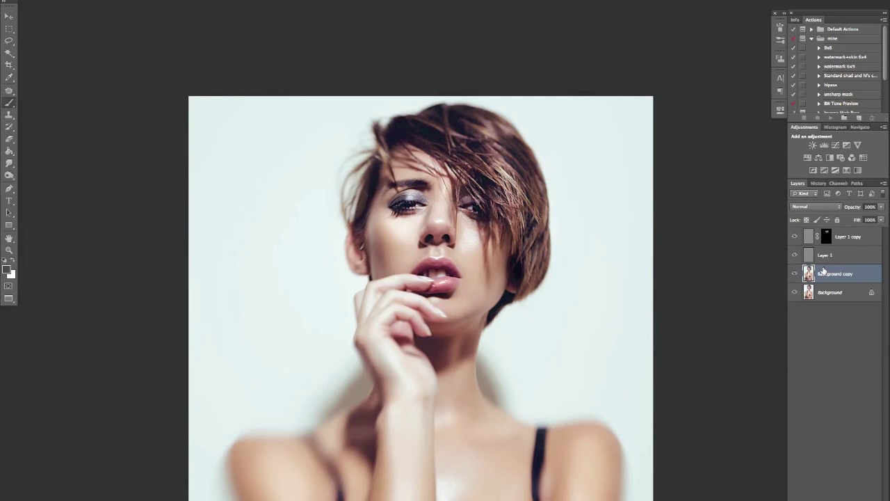
pyautogui.click(795, 255)
pyautogui.click(795, 236)
pyautogui.hotkey('ctrl', 'shift', 'u')
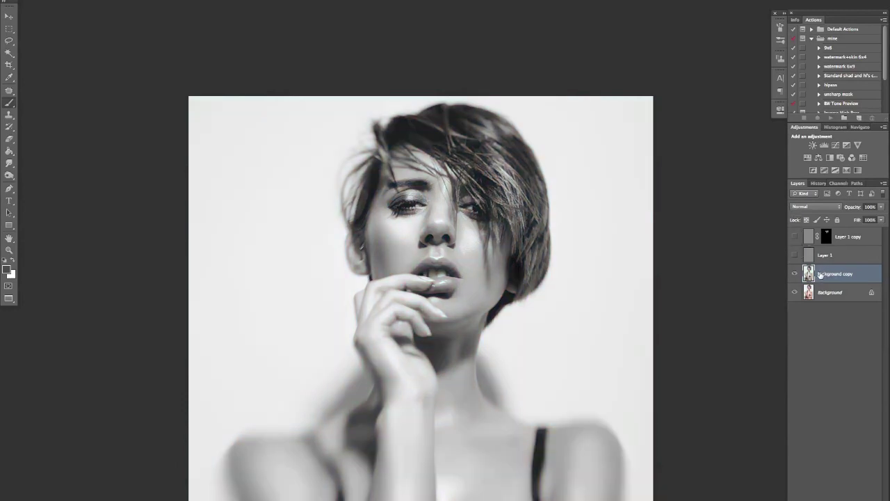
pyautogui.scroll(-2, 515, 203)
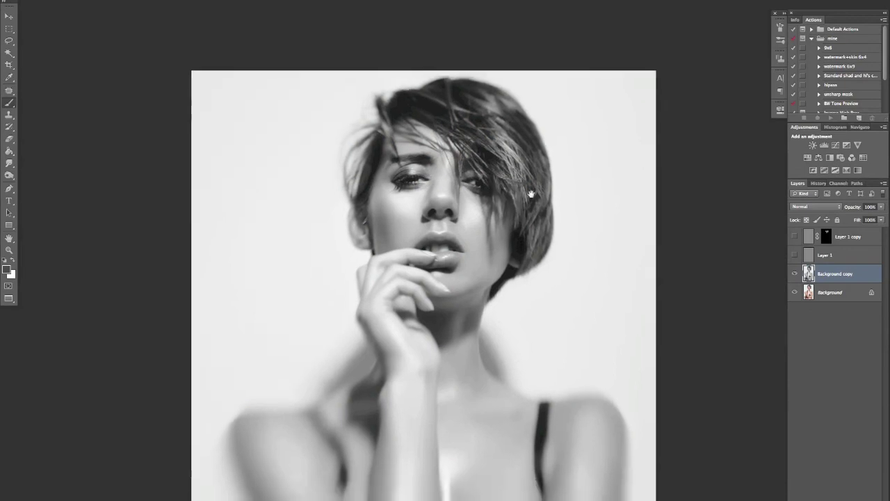
# Apply Filter > Other > High Pass with a 60-pixel radius to Background copy
pyautogui.click(230, 0)
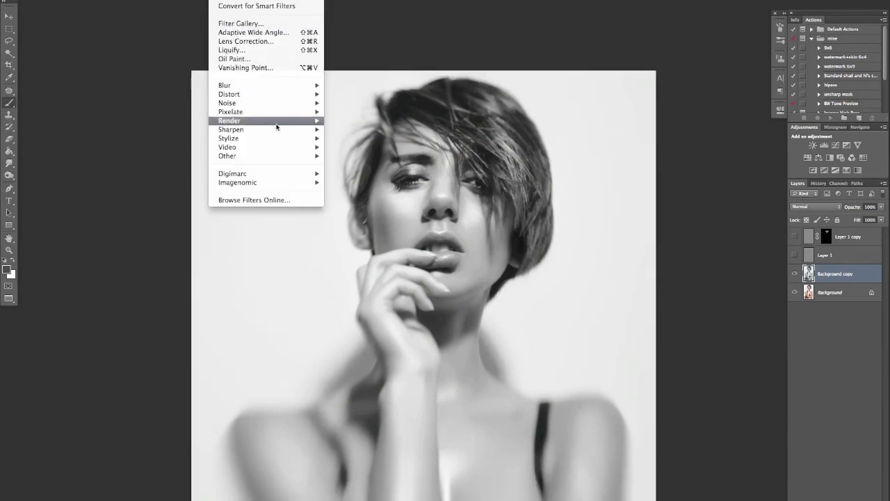
pyautogui.moveTo(272, 157)
pyautogui.click(351, 167)
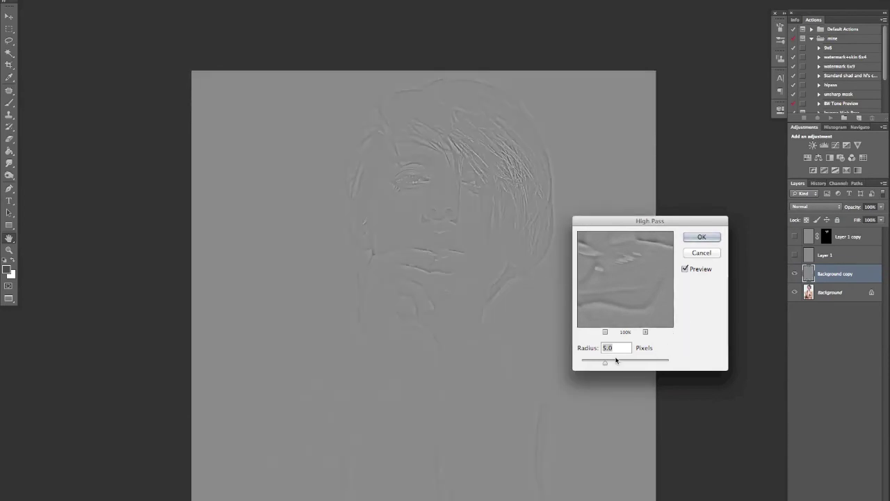
pyautogui.moveTo(606, 362); pyautogui.dragTo(635, 366)
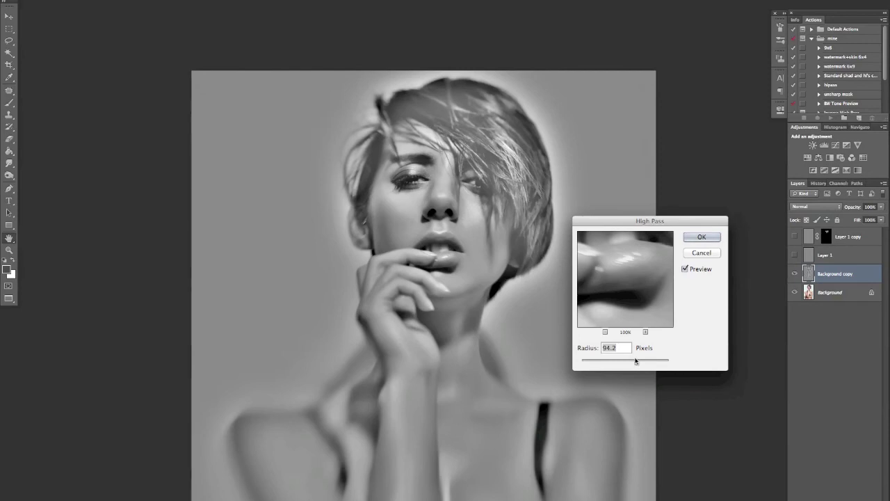
pyautogui.write('60')
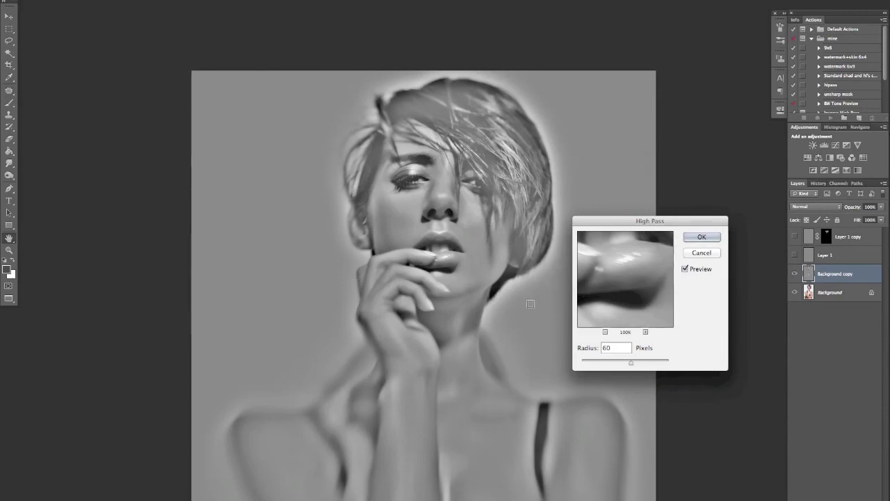
pyautogui.click(709, 237)
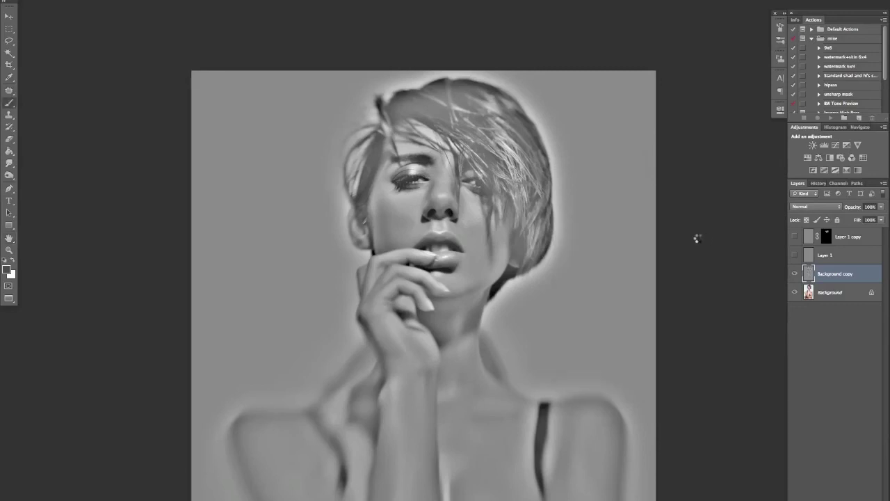
# Try Linear, Vivid and Hard Light blend modes on Background copy, settling on Soft Light
pyautogui.click(796, 274)
pyautogui.click(797, 274)
pyautogui.click(823, 202)
pyautogui.click(831, 207)
pyautogui.click(828, 206)
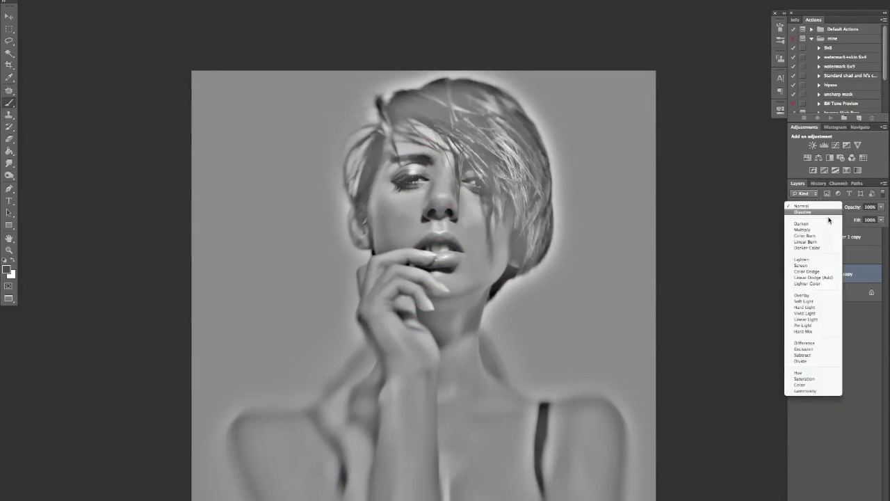
pyautogui.click(823, 319)
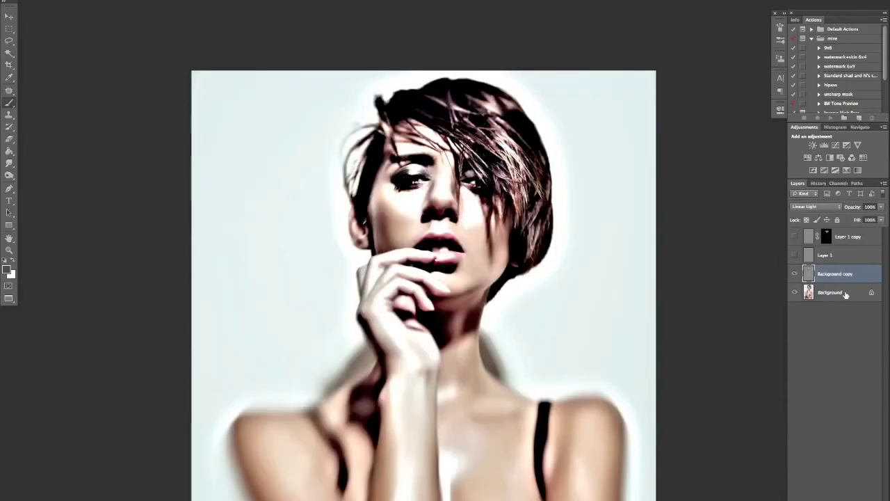
pyautogui.click(824, 209)
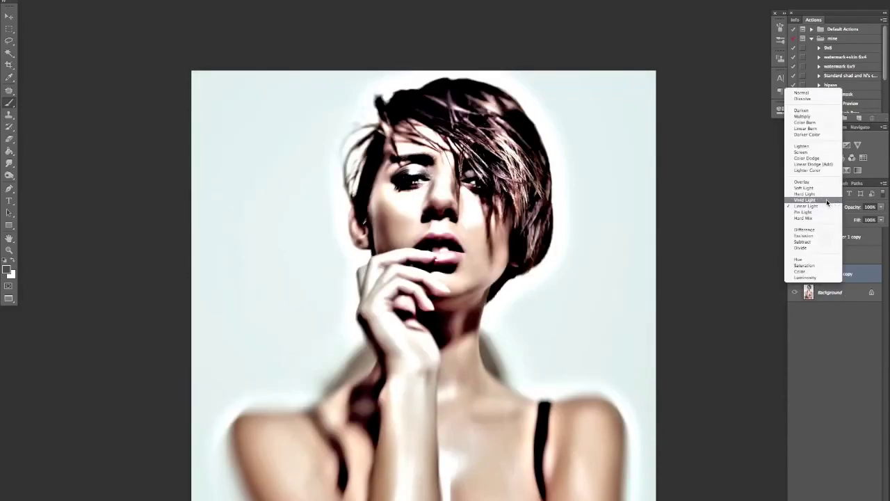
pyautogui.click(817, 200)
pyautogui.click(818, 205)
pyautogui.click(822, 199)
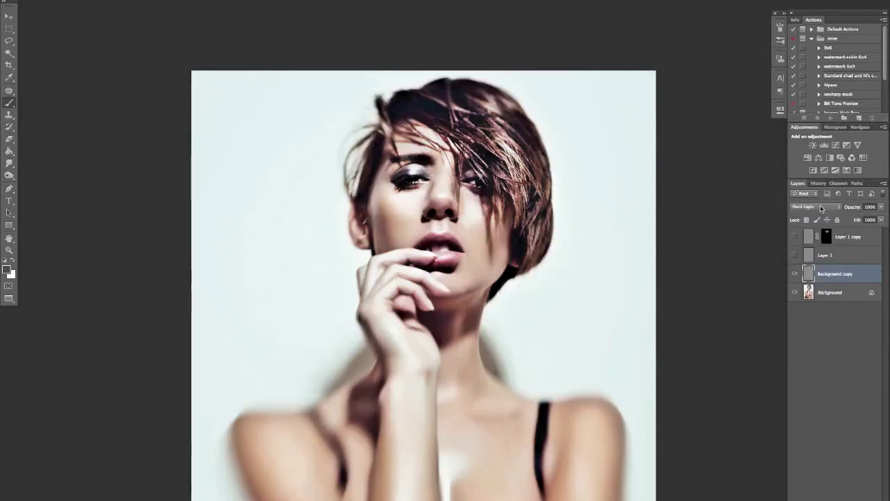
pyautogui.click(821, 204)
pyautogui.click(824, 200)
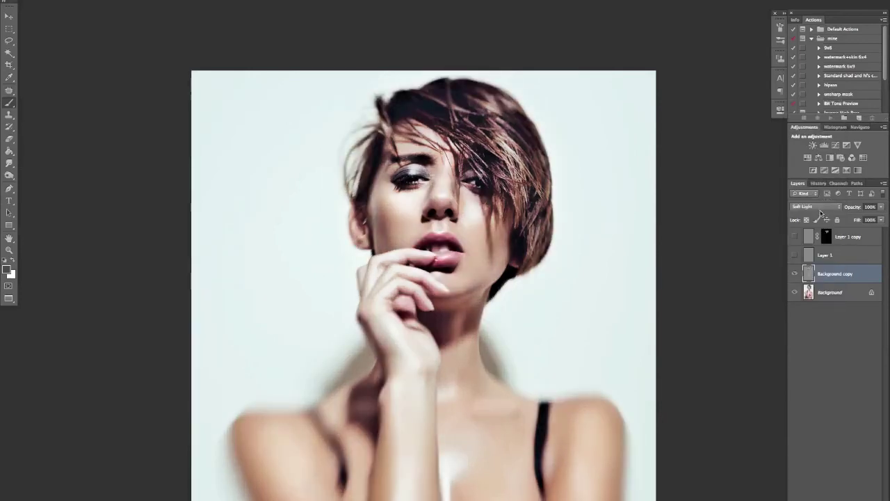
# Compare the face with the Soft Light layer hidden and shown, then lower its opacity to 46%
pyautogui.click(796, 273)
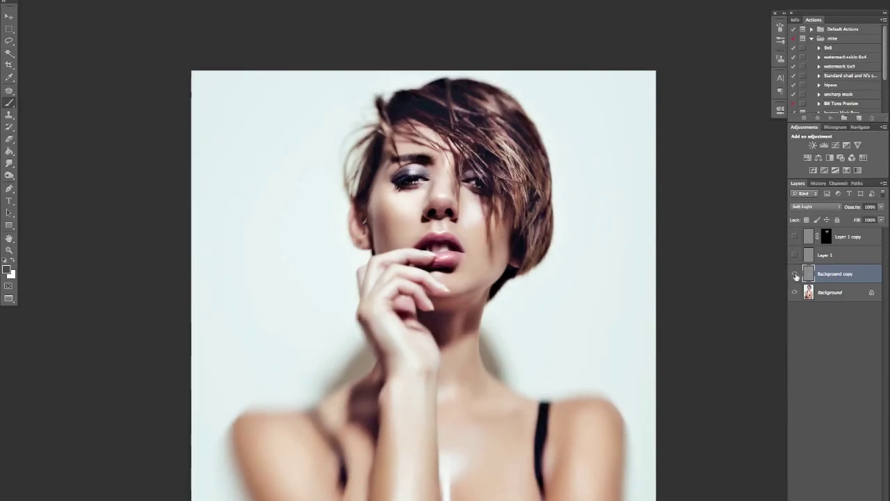
pyautogui.click(797, 274)
pyautogui.hotkey('ctrl', '+')
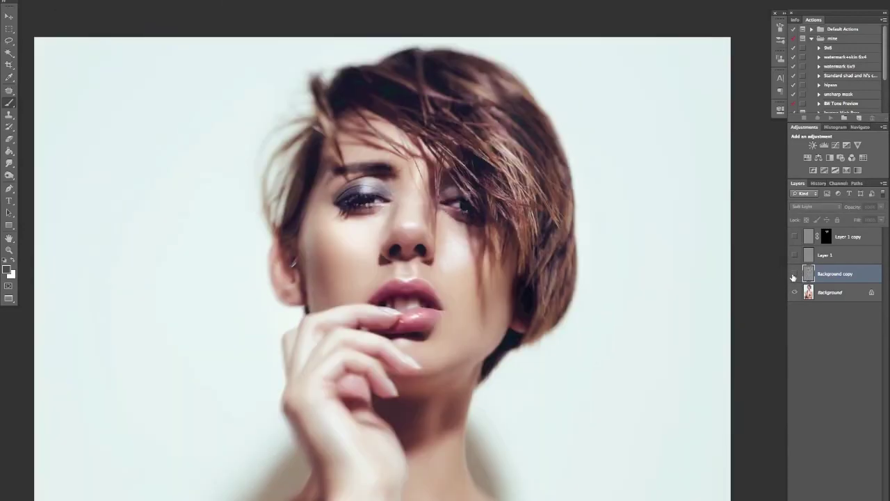
pyautogui.click(794, 275)
pyautogui.click(796, 275)
pyautogui.click(797, 275)
pyautogui.click(796, 274)
pyautogui.click(793, 278)
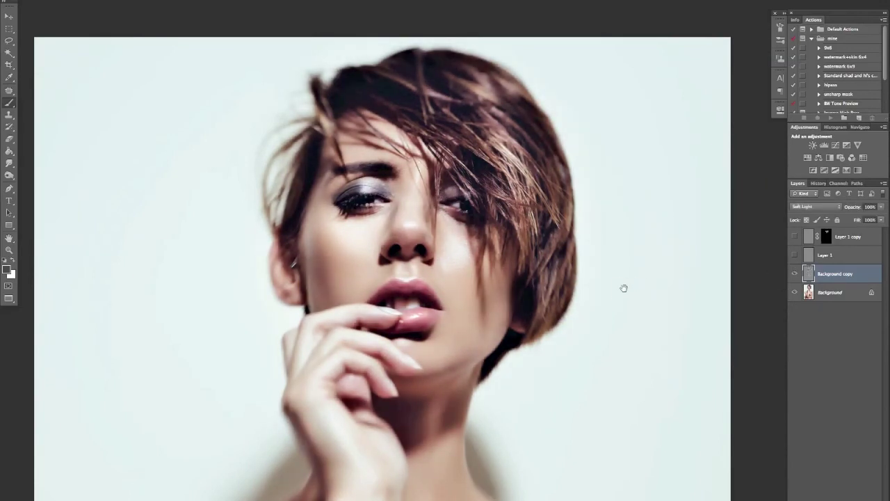
pyautogui.moveTo(624, 288); pyautogui.dragTo(634, 240)
pyautogui.click(796, 275)
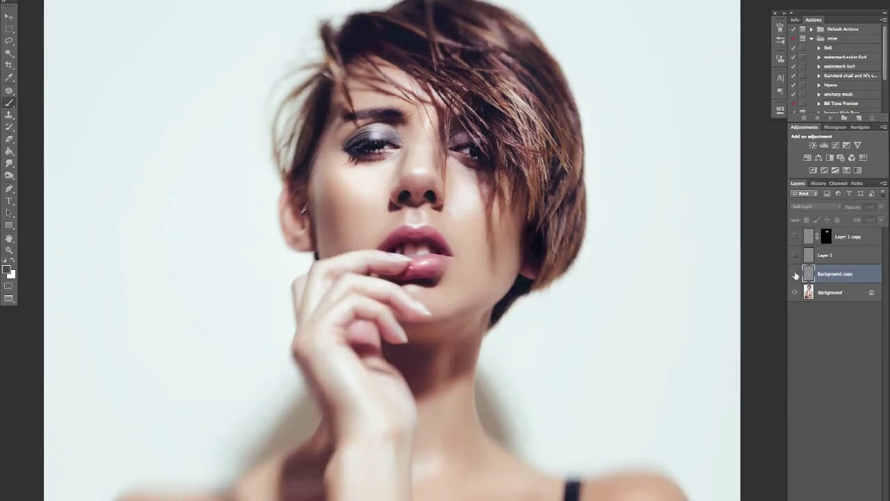
pyautogui.click(795, 274)
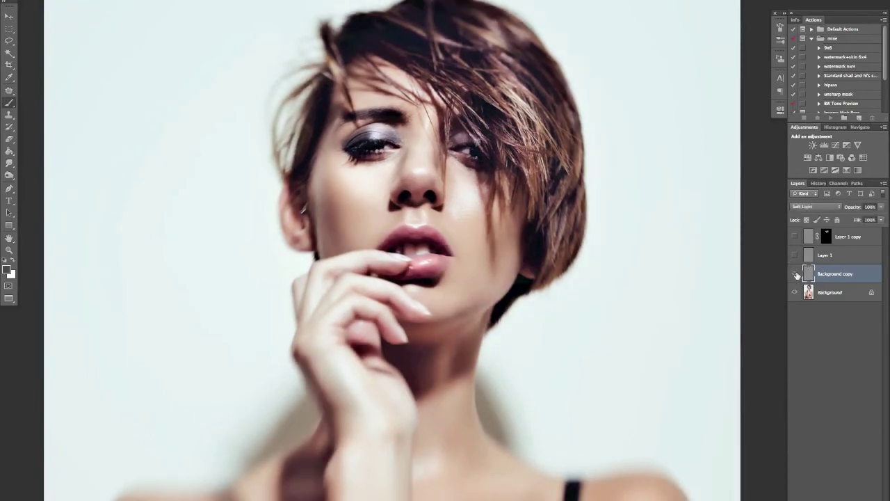
pyautogui.scroll(-3, 649, 247)
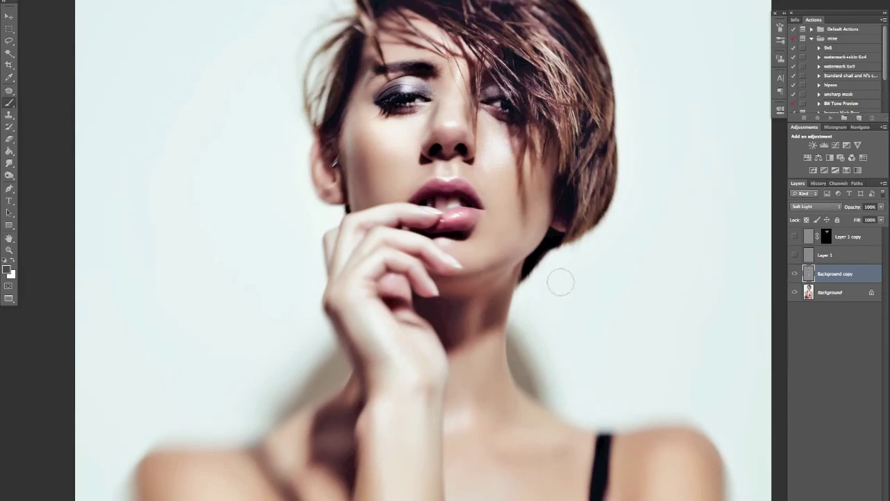
pyautogui.click(796, 275)
pyautogui.click(797, 275)
pyautogui.click(797, 274)
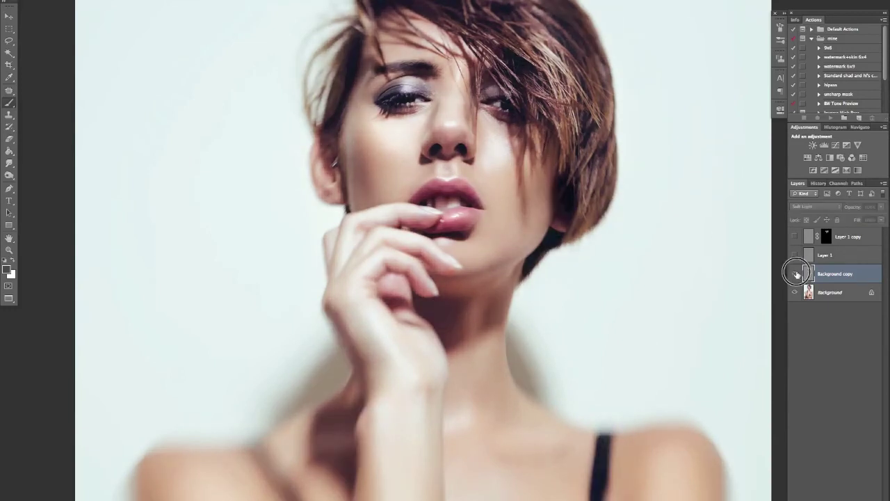
pyautogui.click(797, 275)
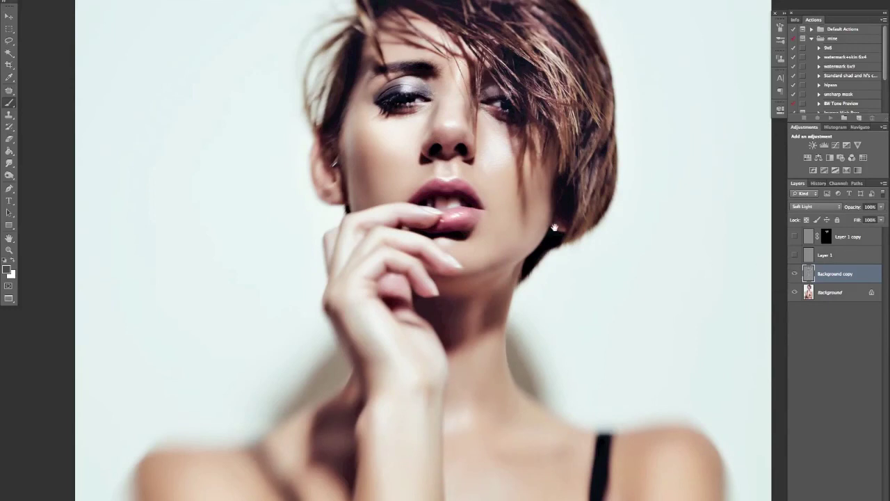
pyautogui.scroll(2, 656, 248)
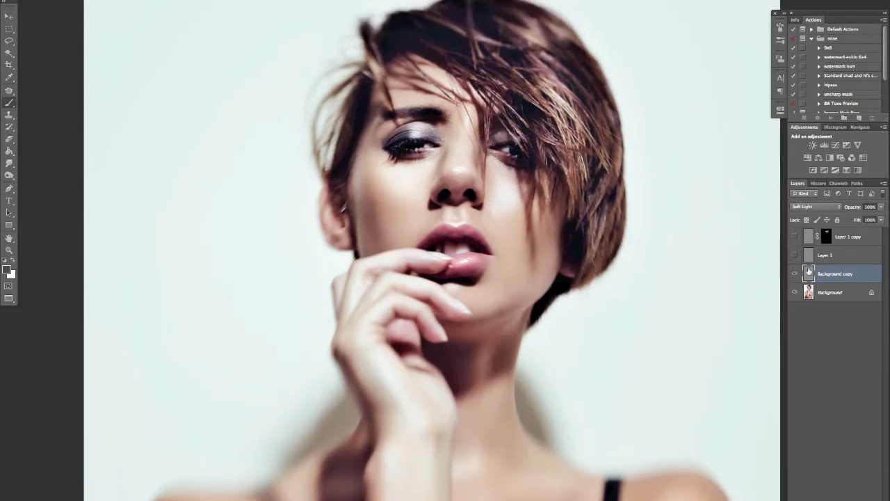
pyautogui.moveTo(856, 209); pyautogui.dragTo(836, 209)
# Reduce Background copy's opacity to about 30%, toggling the layer to judge the effect
pyautogui.press('v')
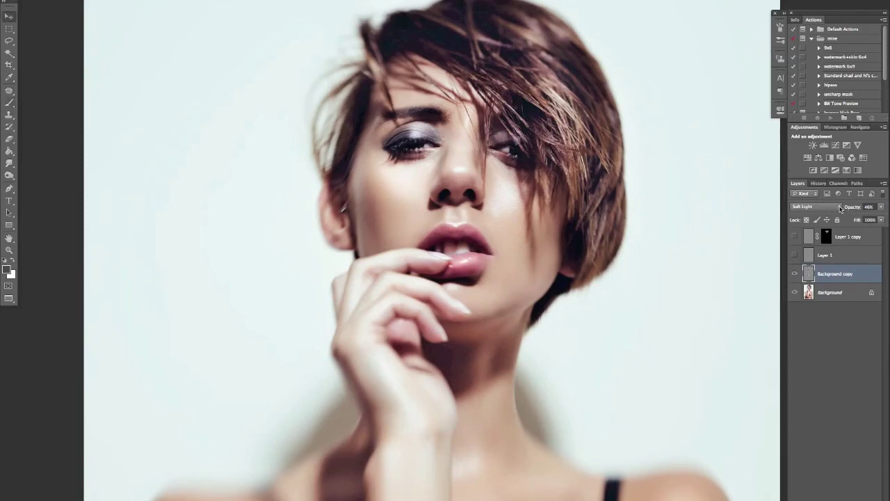
pyautogui.press('6')
pyautogui.press('6')
pyautogui.click(795, 273)
pyautogui.click(795, 273)
pyautogui.press('5')
pyautogui.click(795, 274)
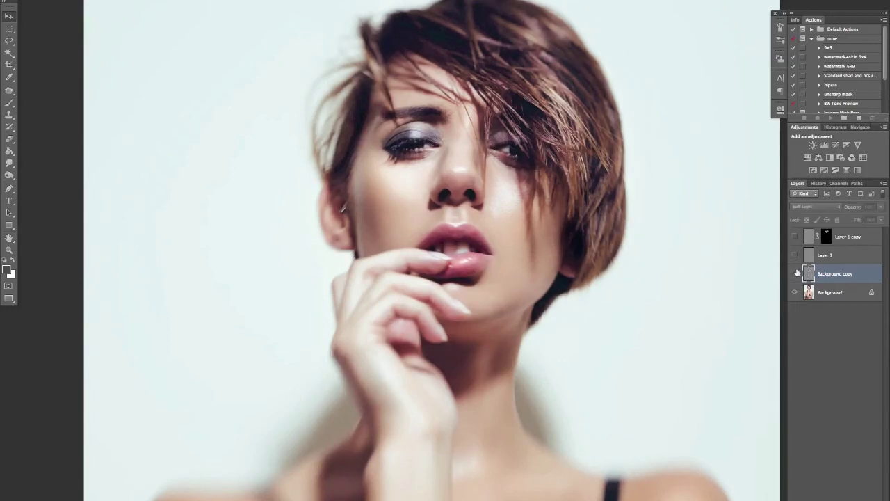
pyautogui.click(796, 274)
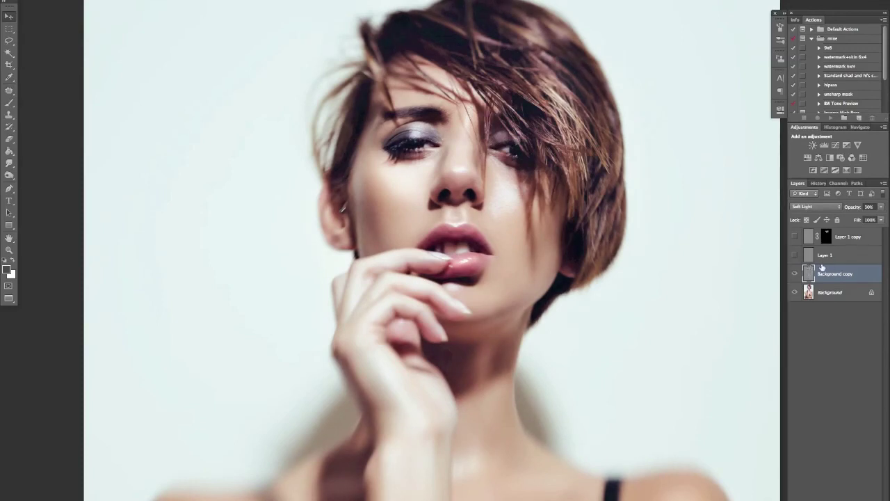
pyautogui.moveTo(693, 260); pyautogui.dragTo(654, 271)
pyautogui.moveTo(590, 261); pyautogui.dragTo(538, 277)
# Turn Layer 1 and Layer 1 copy back on
pyautogui.click(795, 255)
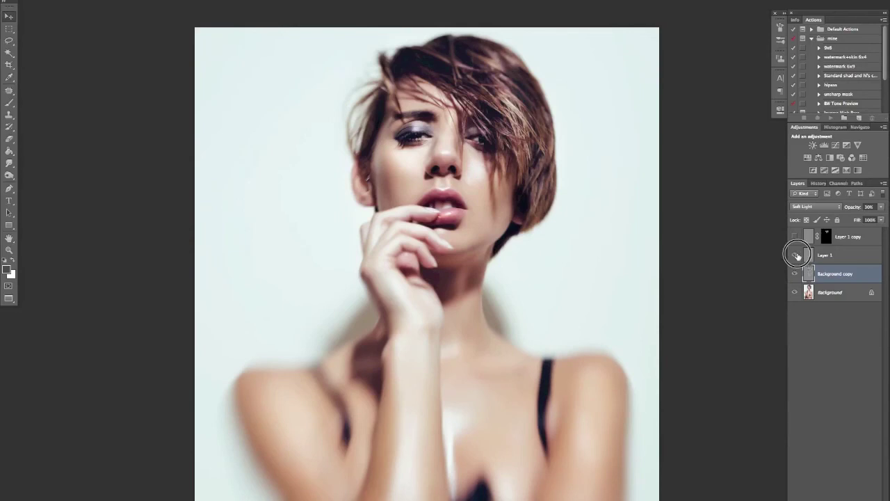
pyautogui.click(794, 236)
pyautogui.hotkey('ctrl', '+')
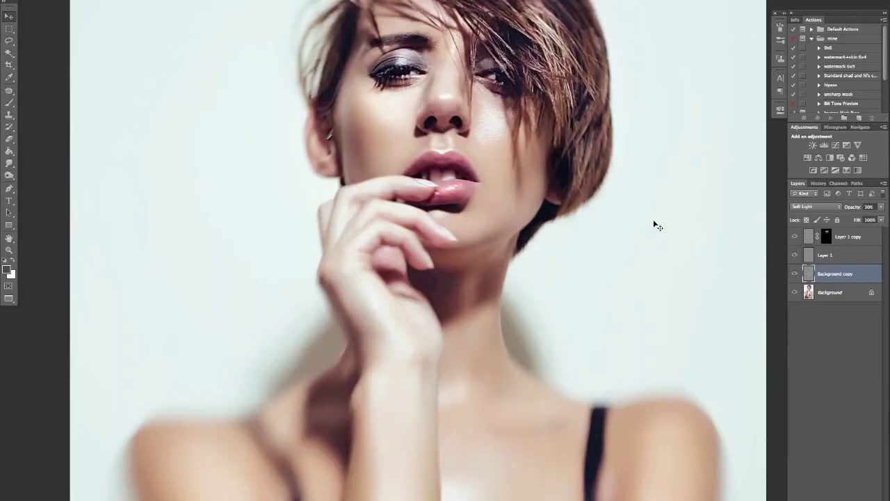
pyautogui.hotkey('ctrl', '-')
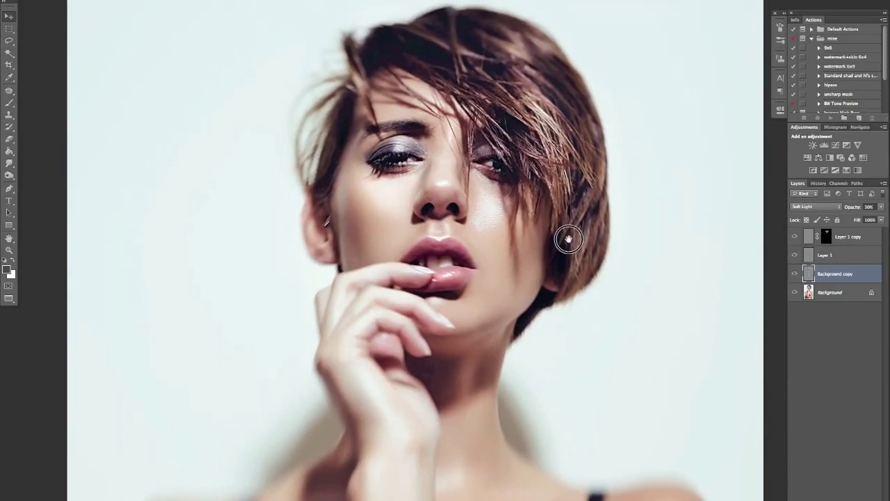
pyautogui.hotkey('ctrl', '-')
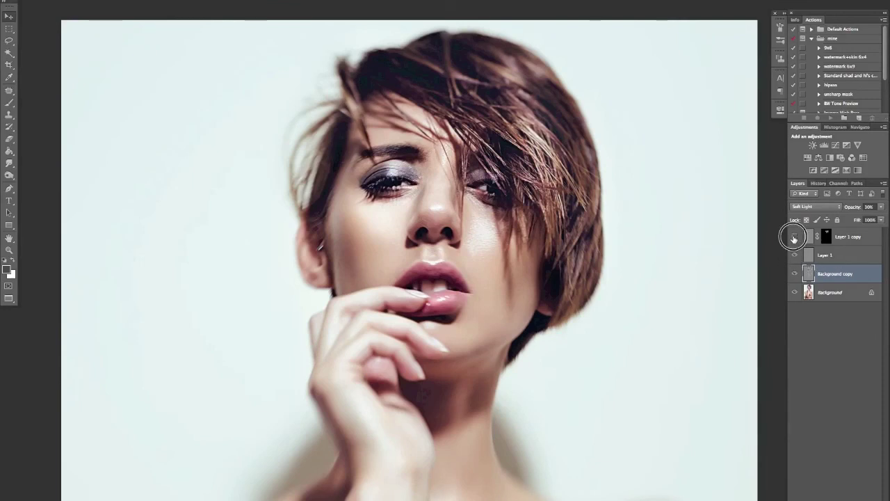
# Compare with Layer 1 copy toggled and with only the Background shown, then restore all layers
pyautogui.click(795, 238)
pyautogui.click(795, 237)
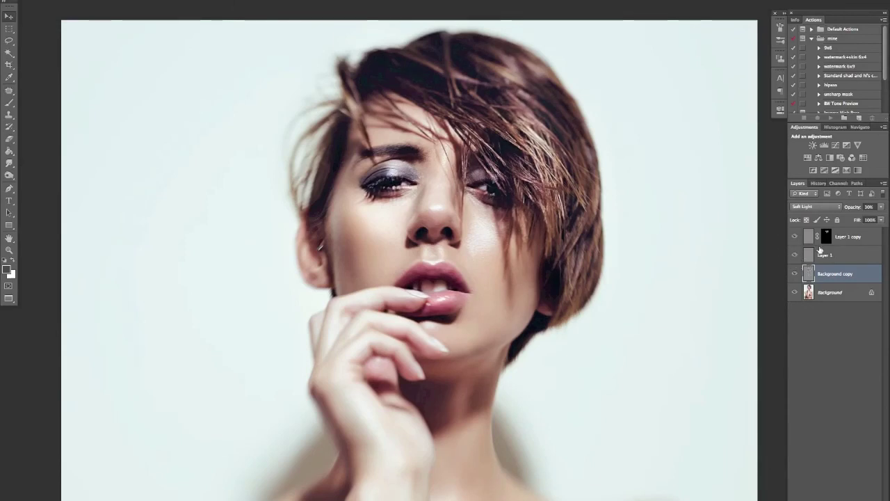
pyautogui.keyDown('alt'); pyautogui.click(797, 295); pyautogui.keyUp('alt')
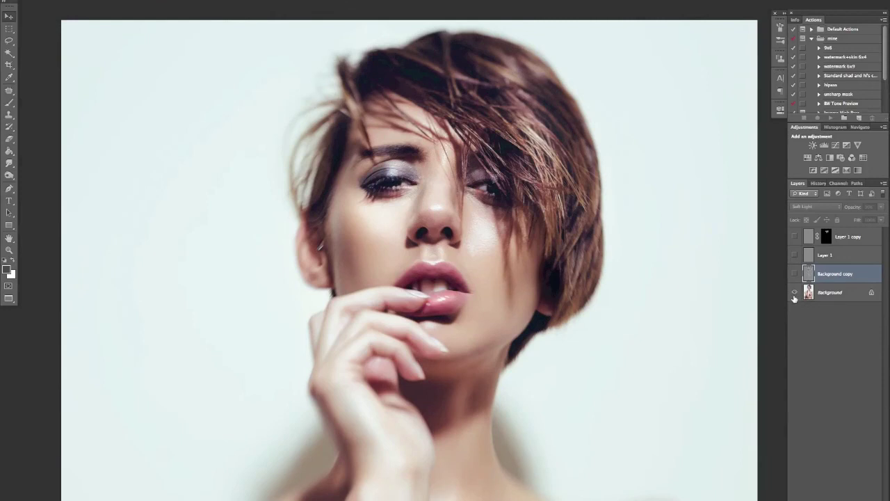
pyautogui.keyDown('alt'); pyautogui.click(797, 295); pyautogui.keyUp('alt')
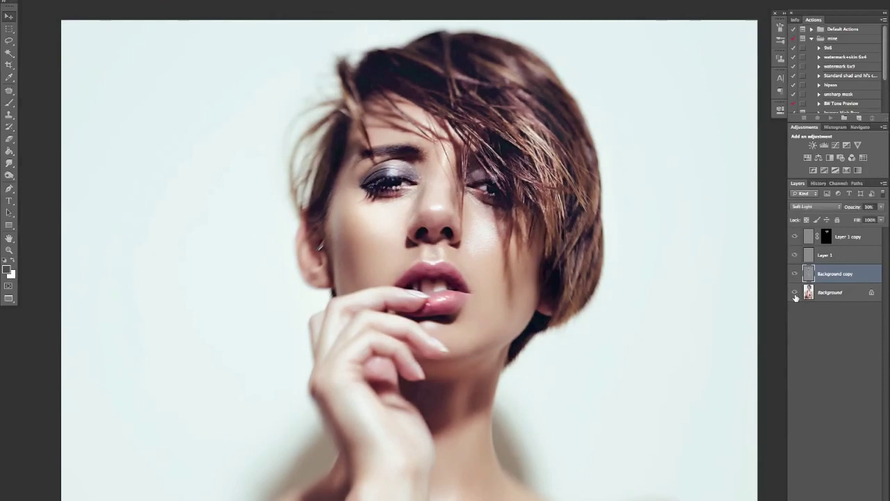